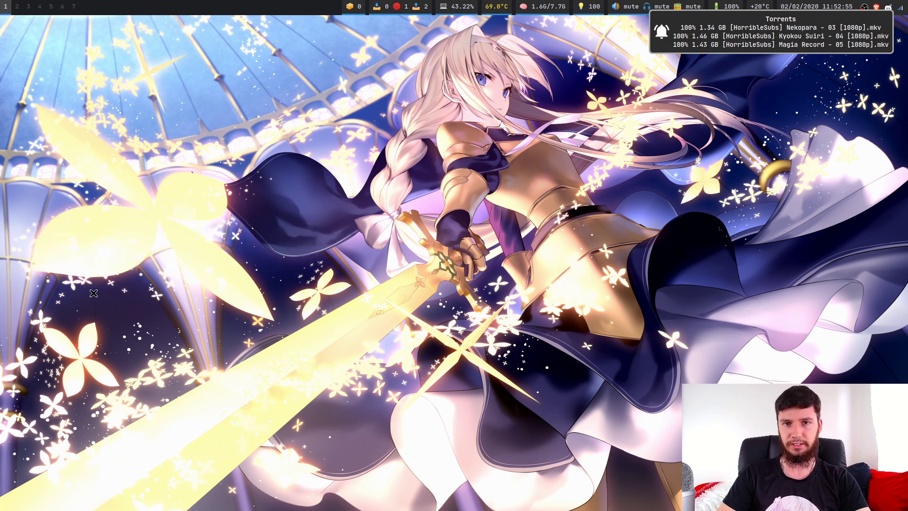
Launch the lf file manager in a new terminal window and enlarge the text by two increments
key("super+Return")
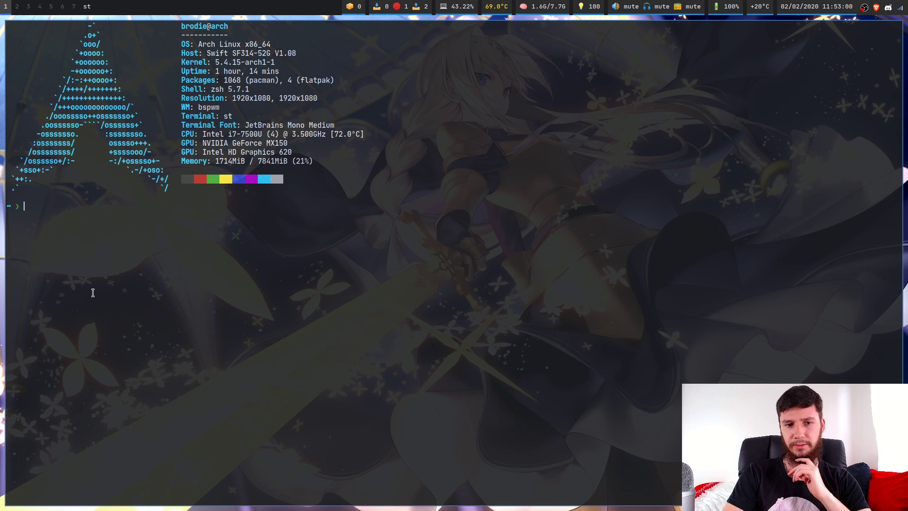
type("lf")
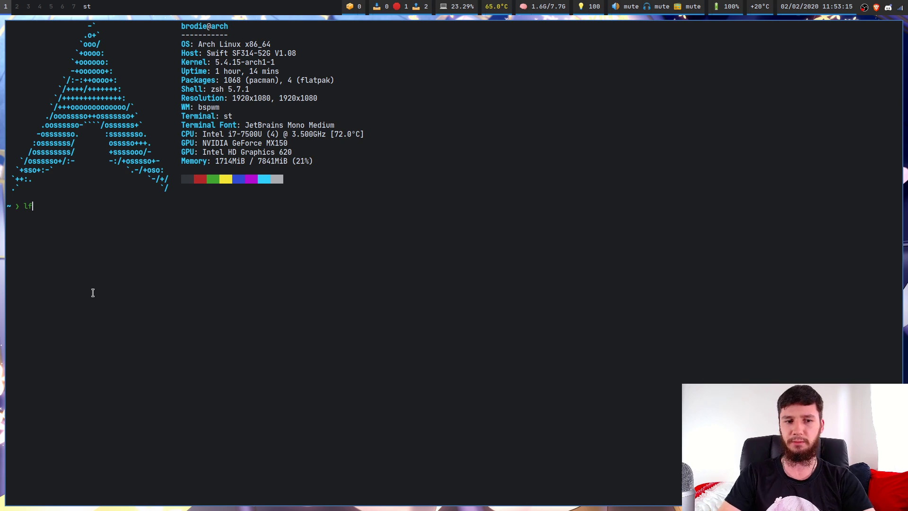
key("Return")
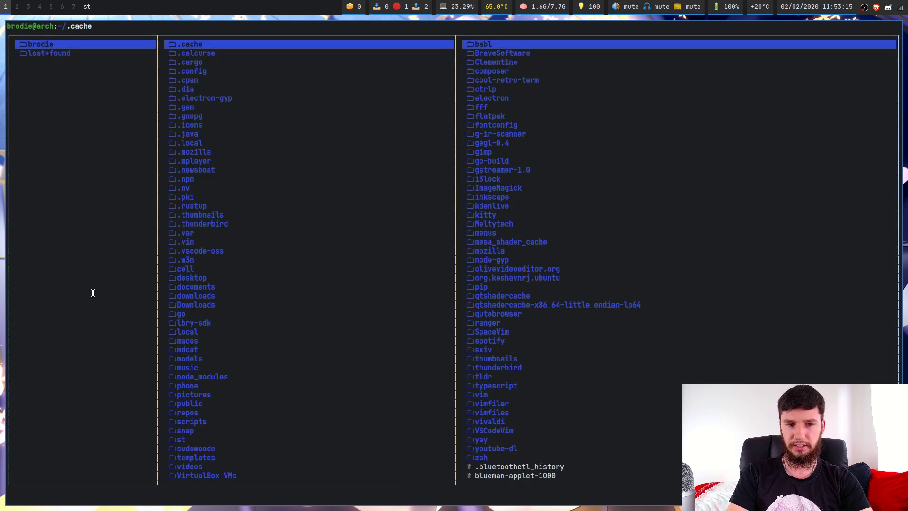
key("ctrl+shift+Page_Up")
key("ctrl+shift+Page_Up")
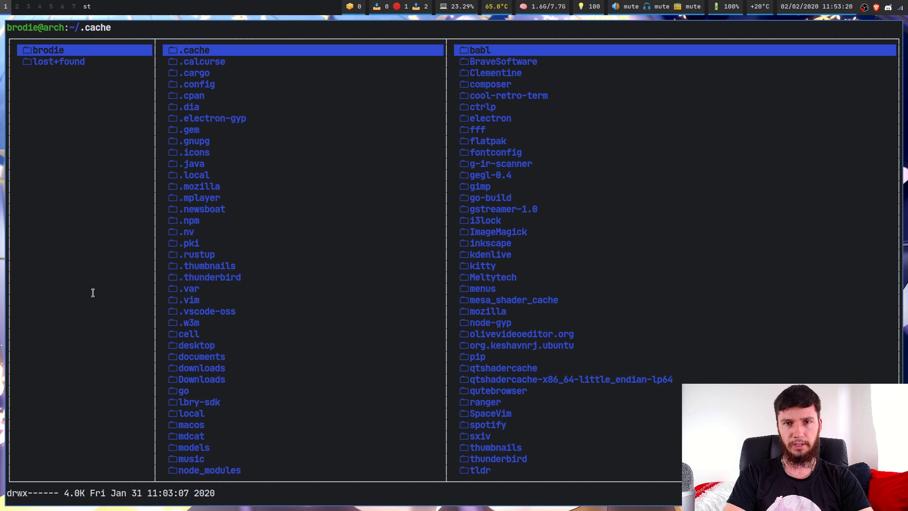
Go to the ~/.config directory, find the dunst folder and enter it
key("g")
key("c")
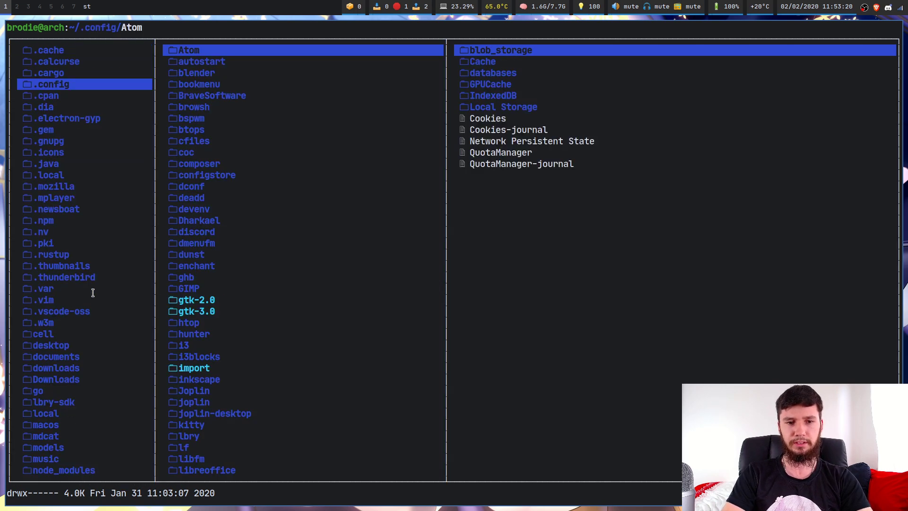
key("j")
key("j")
key("j")
key("j")
key("j")
key("j")
key("j")
key("j")
key("j")
key("j")
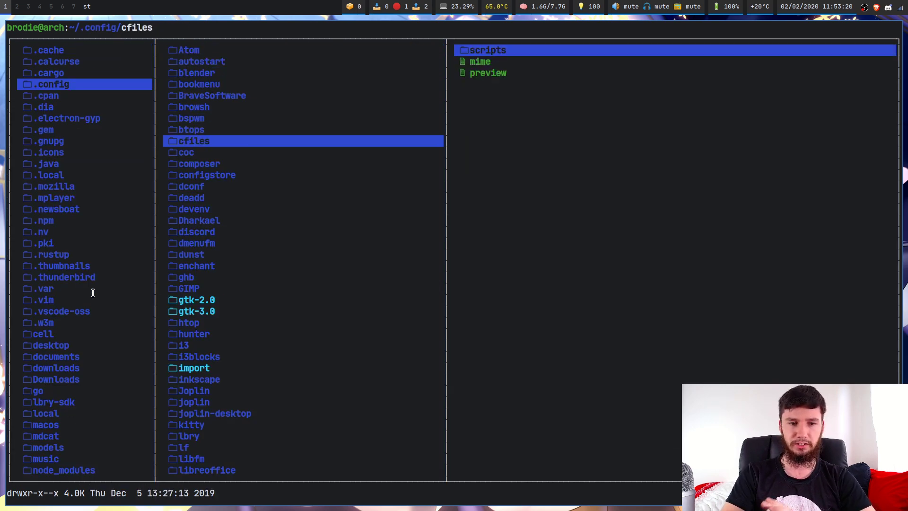
key("slash")
type("dunst")
key("Return")
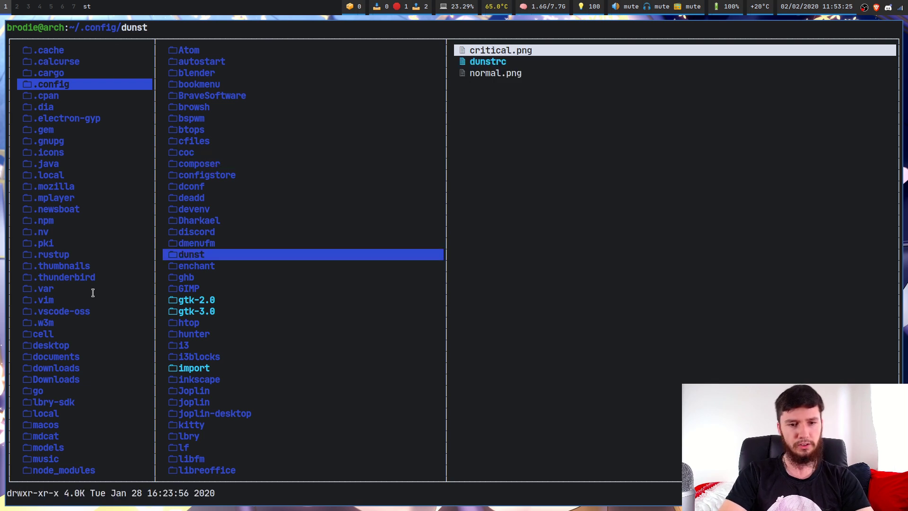
key("l")
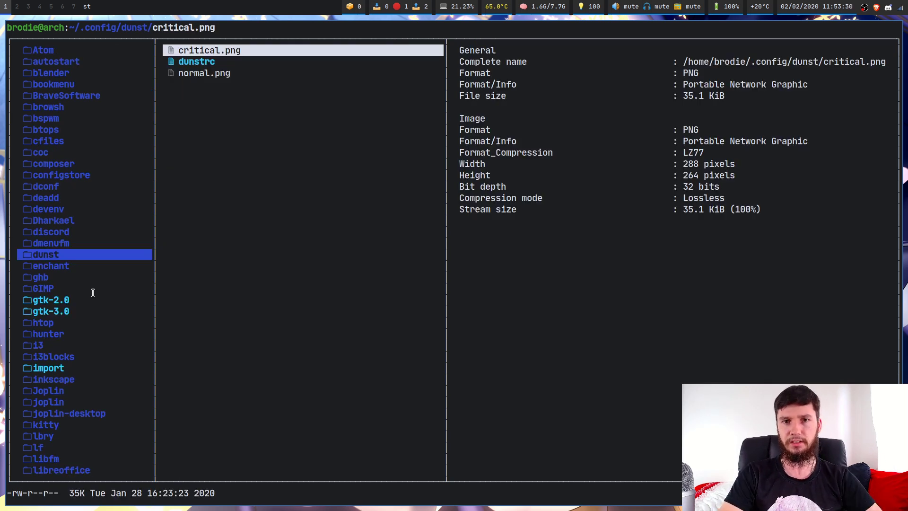
View the critical.png and normal.png notification icons in the dunst folder and close the image viewer
key("j")
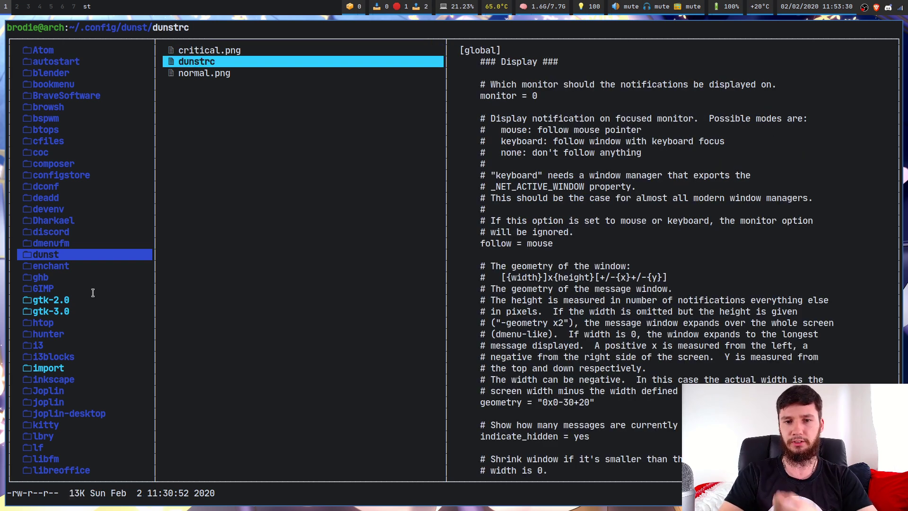
key("k")
key("j")
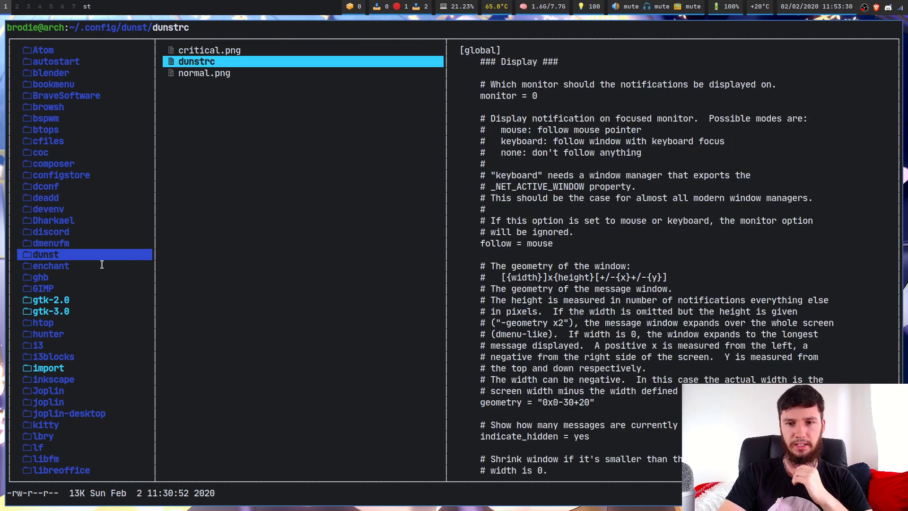
key("j")
key("k")
key("k")
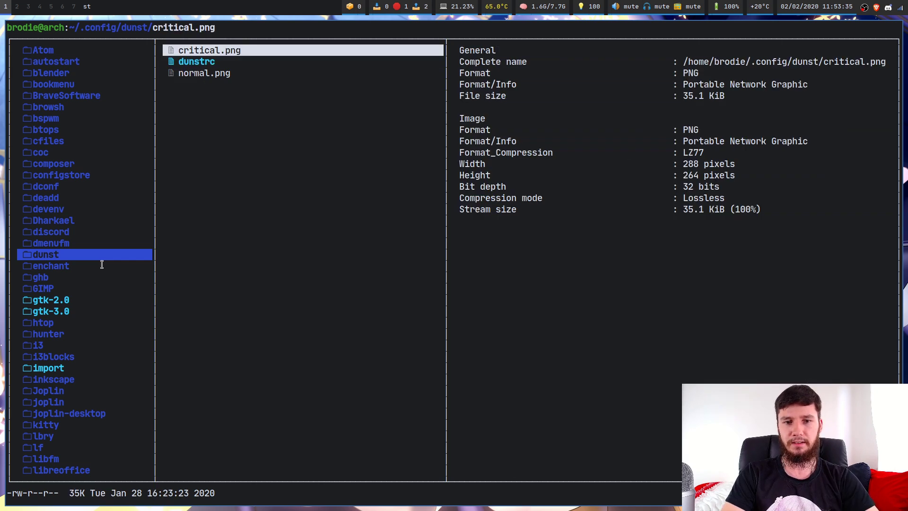
key("l")
key("q")
key("j")
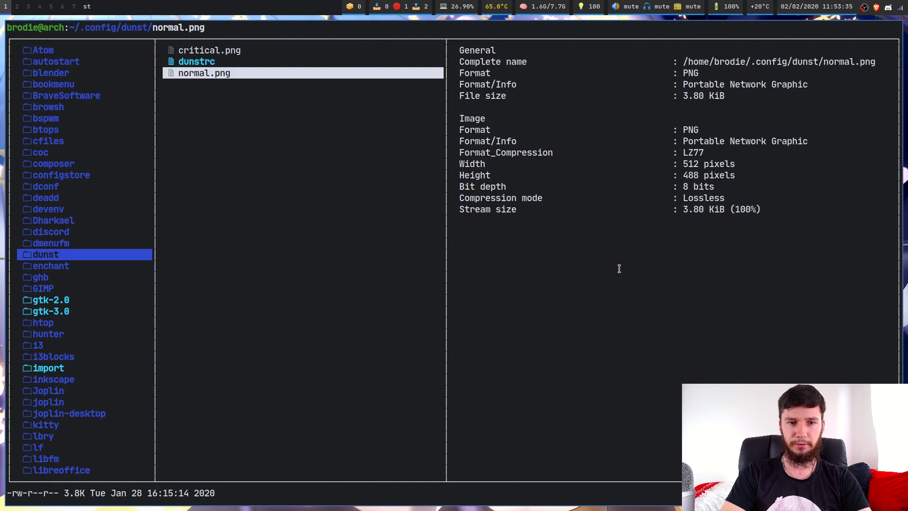
key("l")
key("q")
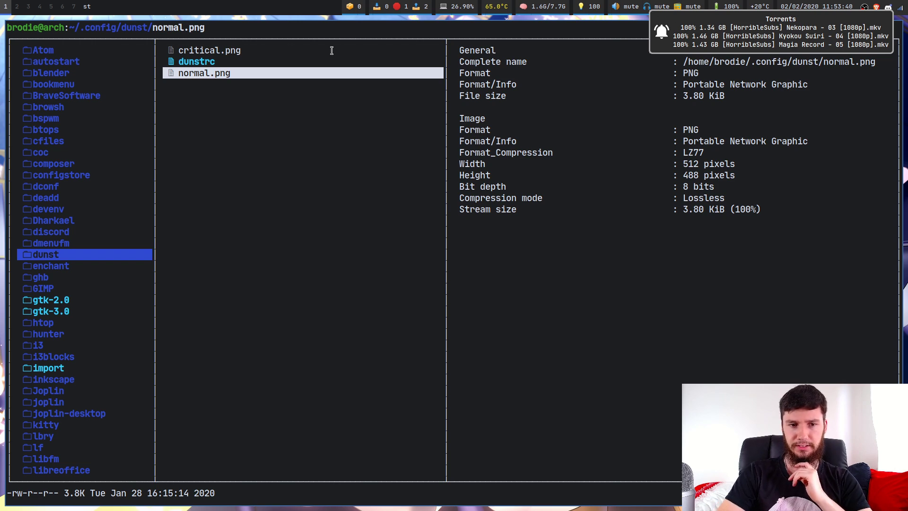
key("q")
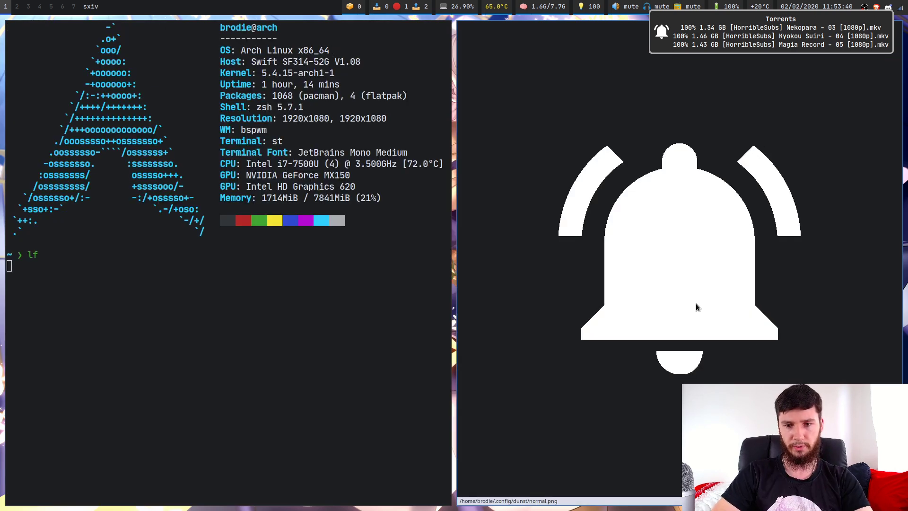
key("q")
Open the dunstrc file in the text editor and hide the file tree
key("k")
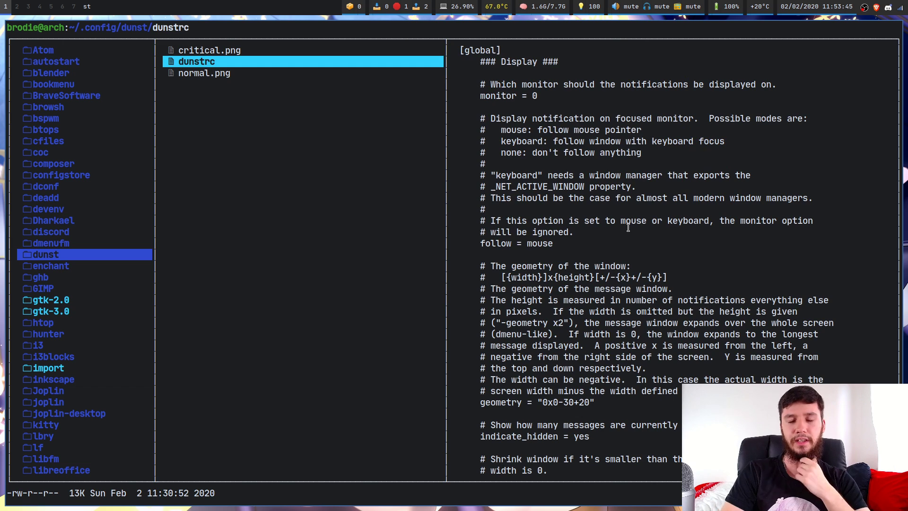
key("l")
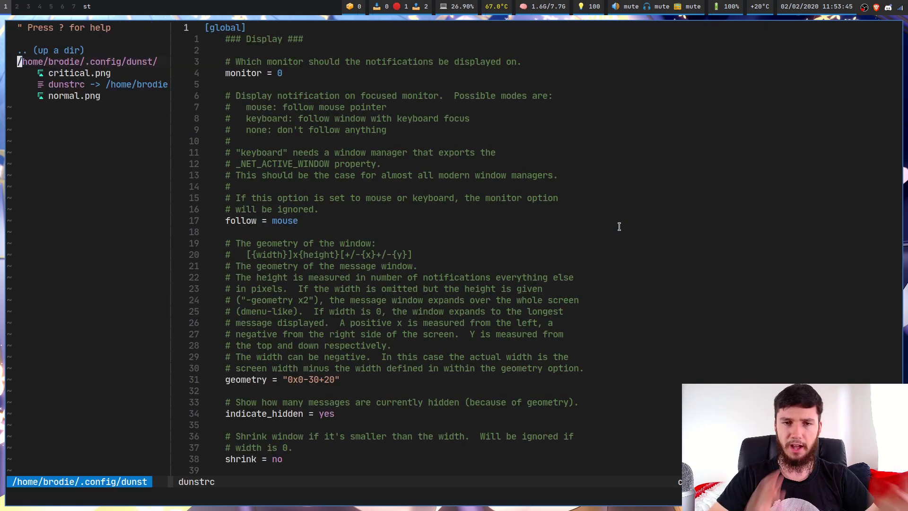
key("ctrl+n")
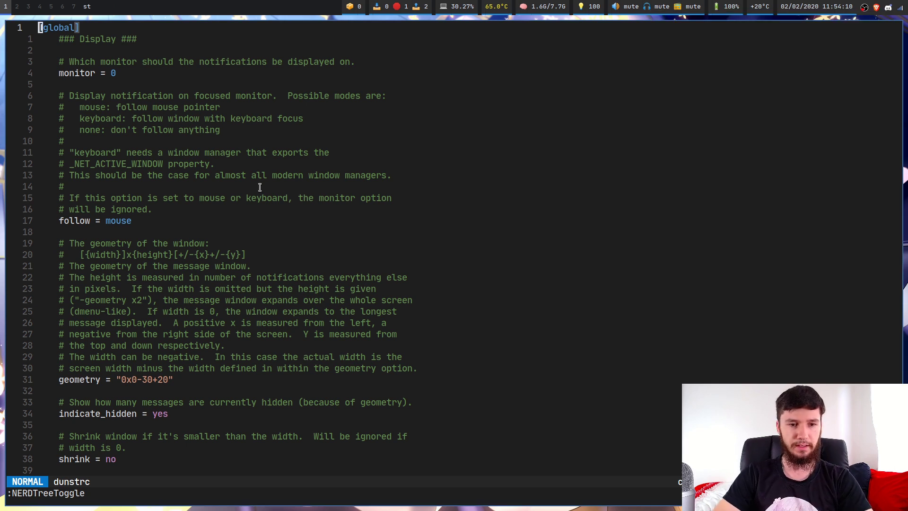
Read through the monitor and follow options at the start of the global section in dunstrc
key("j")
key("j")
key("j")
key("j")
key("j")
key("j")
key("j")
key("j")
key("j")
key("j")
key("j")
key("j")
key("j")
key("j")
key("j")
key("j")
key("j")
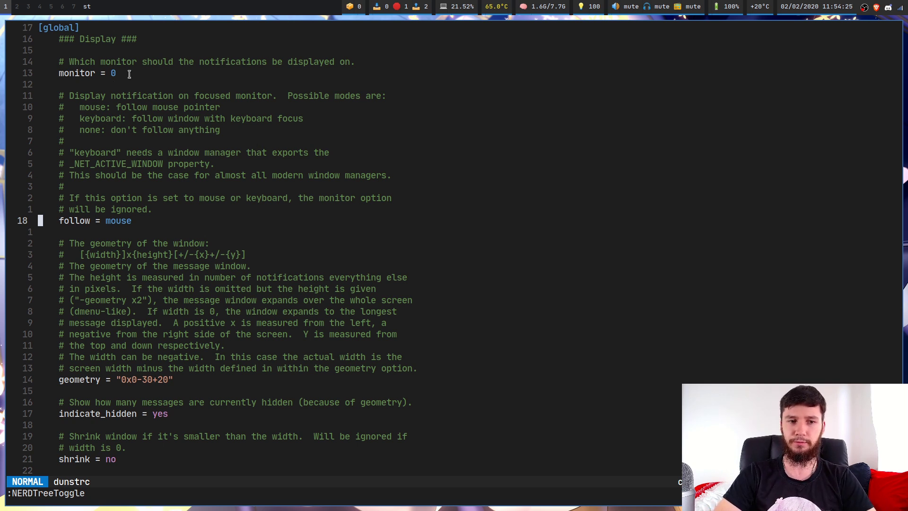
Locate the geometry option in dunstrc and enlarge the text for reading it
key("j")
key("j")
key("j")
key("j")
key("j")
key("j")
key("j")
key("j")
key("j")
key("j")
key("j")
key("j")
key("j")
key("j")
key("j")
key("j")
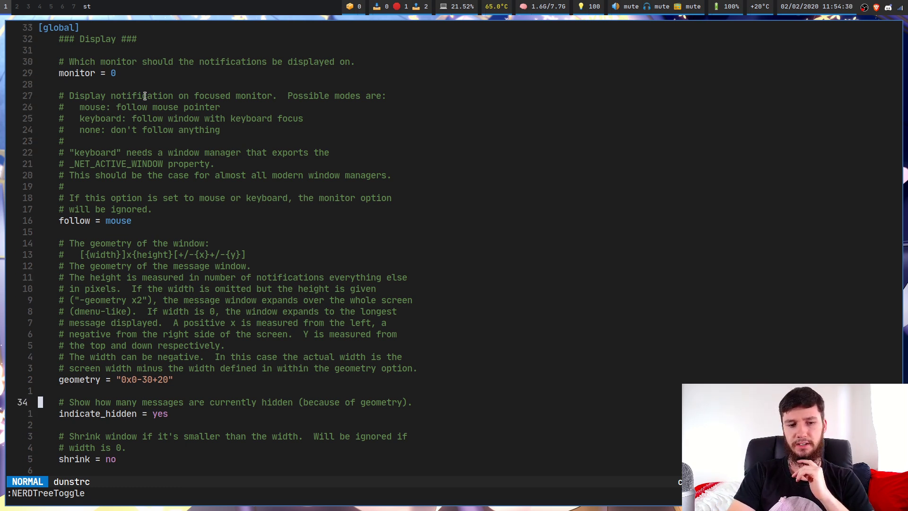
key("j")
key("j")
key("j")
key("j")
key("j")
key("j")
key("j")
key("j")
key("j")
key("k")
key("k")
key("k")
key("k")
key("k")
key("k")
key("k")
key("k")
key("k")
key("k")
key("k")
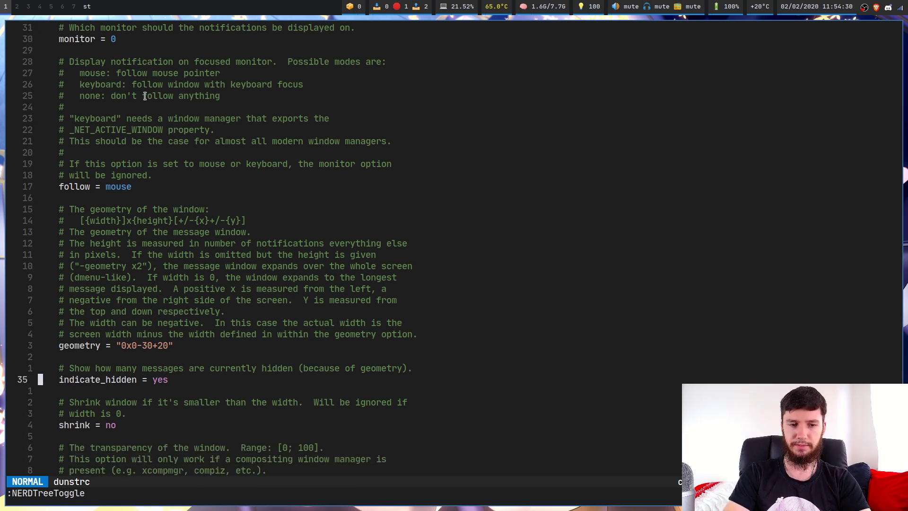
key("alt+shift+k")
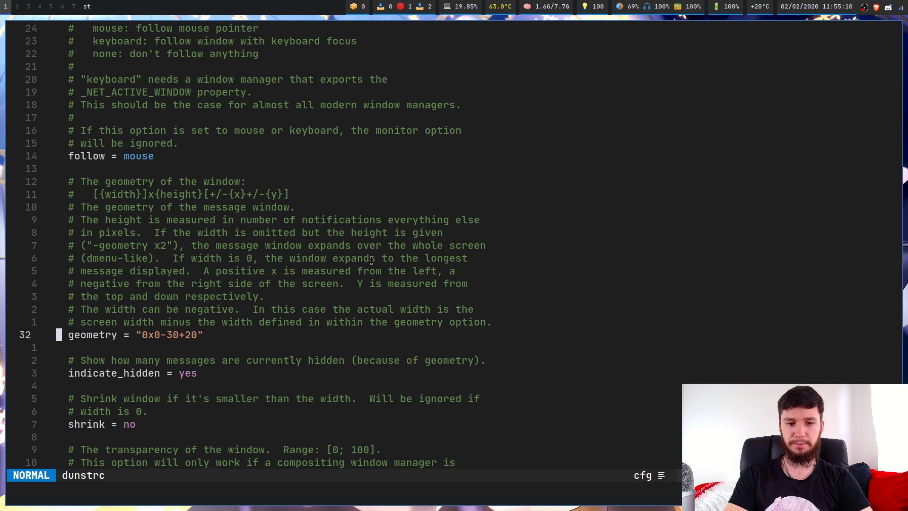
Examine the width, height and horizontal offset parts of the geometry value
key("l")
key("l")
key("l")
key("l")
key("l")
key("l")
key("l")
key("l")
key("l")
key("l")
key("l")
key("l")
key("l")
key("l")
key("l")
key("l")
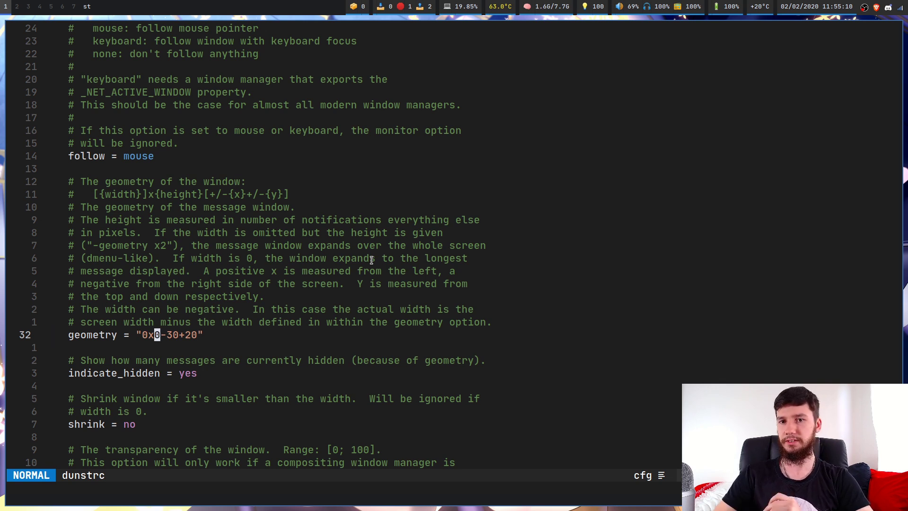
key("h")
key("h")
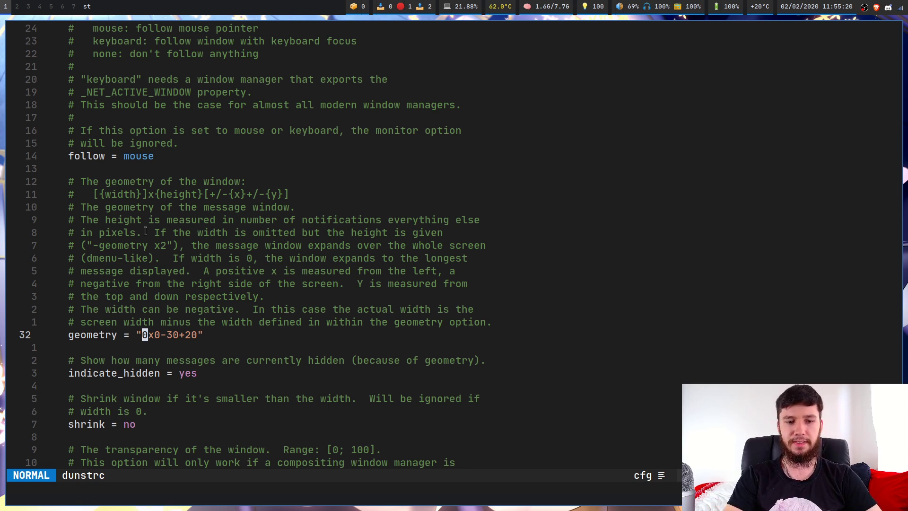
key("l")
key("l")
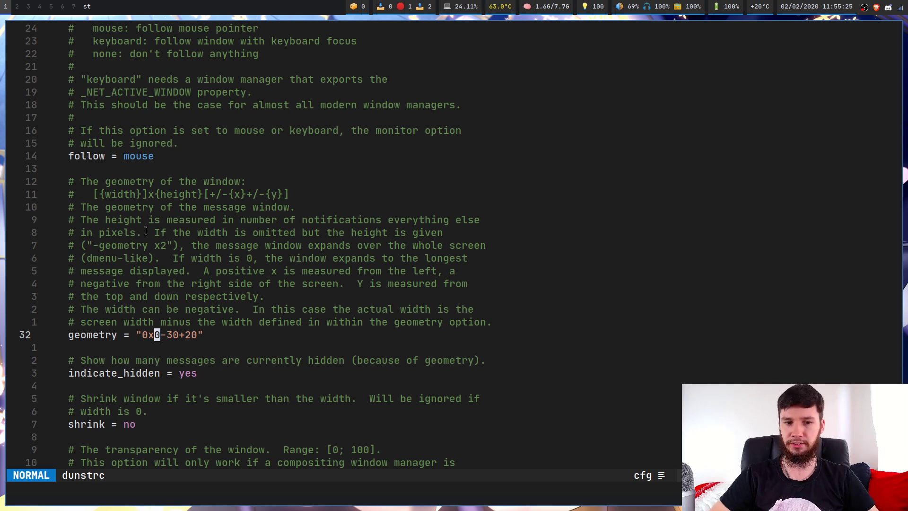
key("l")
key("l")
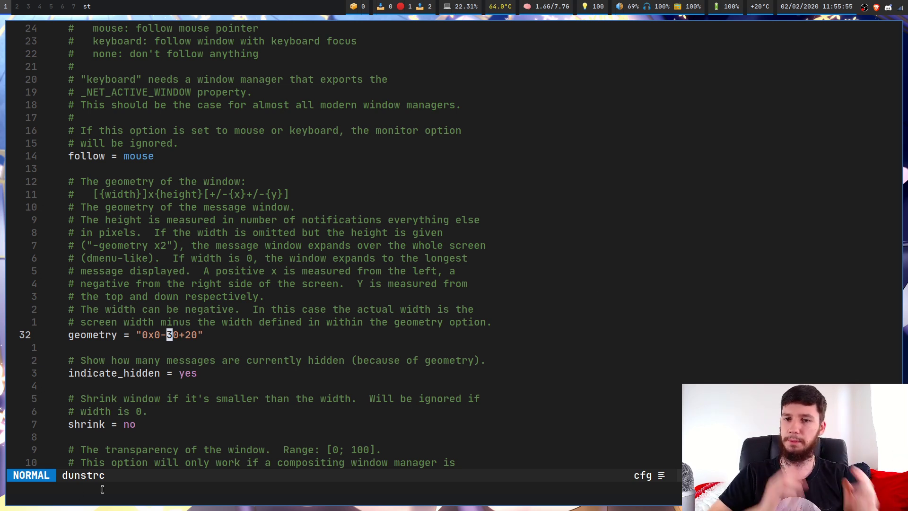
Examine the indicate_hidden option and its value below the geometry setting
key("j")
key("j")
key("j")
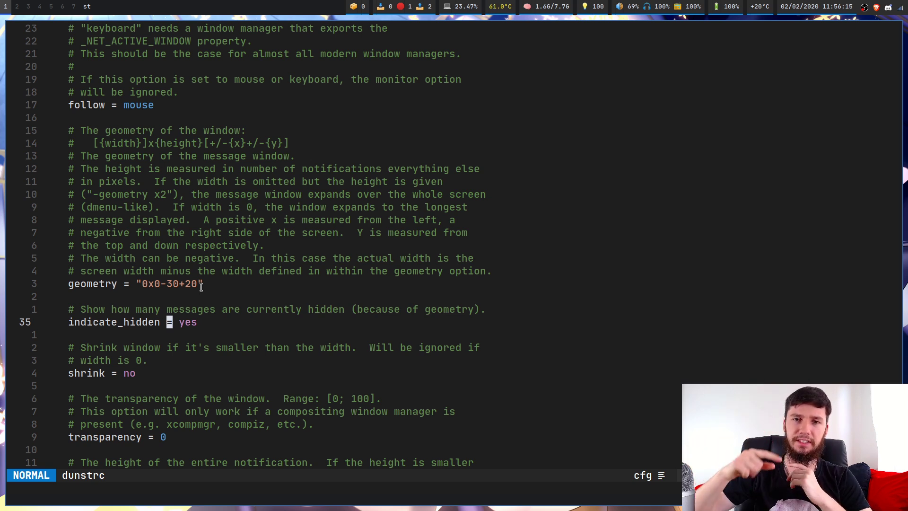
key("l")
key("l")
key("l")
key("l")
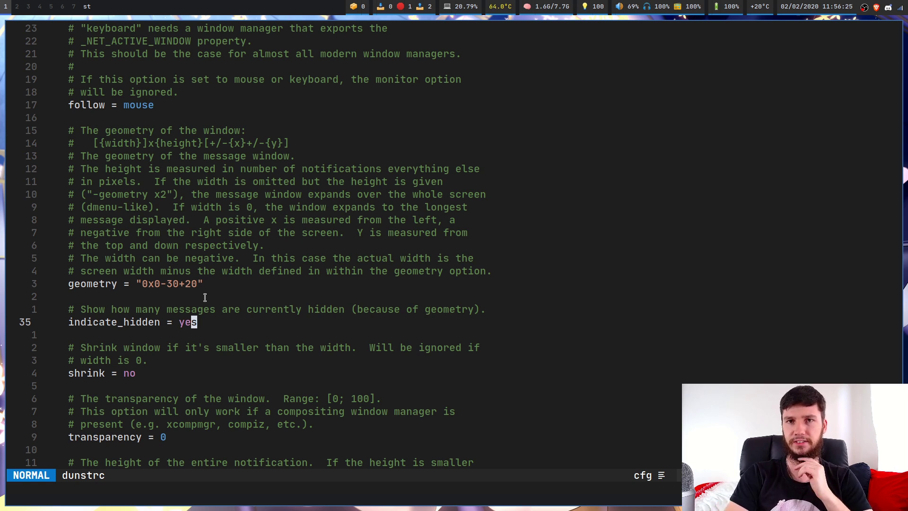
Review the shrink option, the transparency option and the notification height comments that follow
key("5")
key("j")
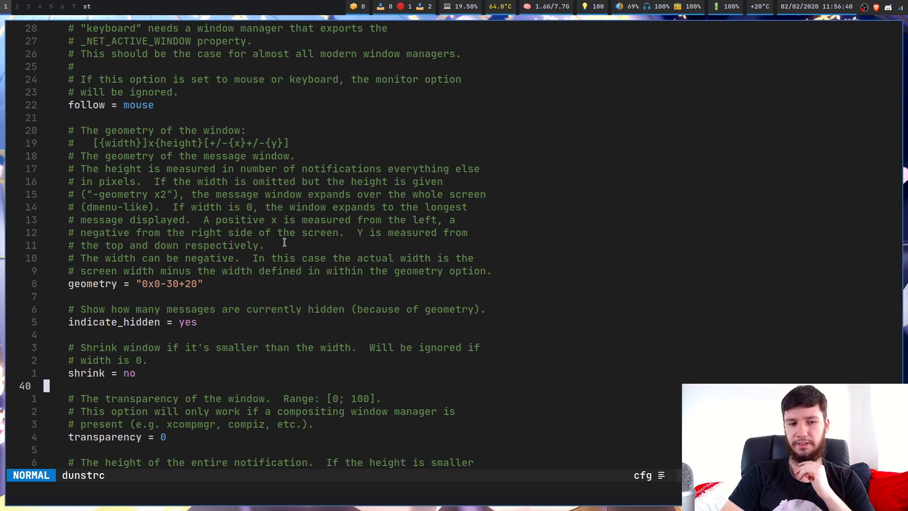
key("j")
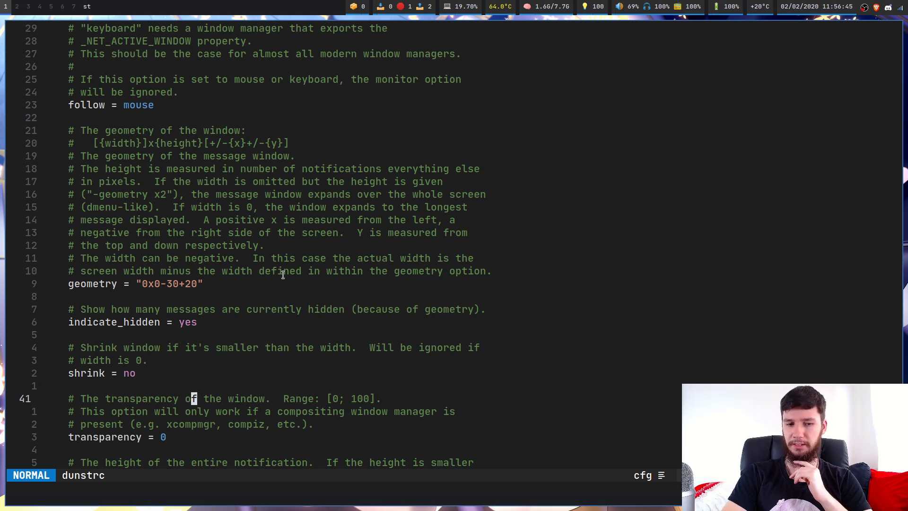
key("j")
key("j")
key("j")
key("j")
key("j")
key("j")
key("j")
key("j")
key("j")
key("j")
key("k")
key("k")
key("k")
key("k")
key("k")
key("k")
key("k")
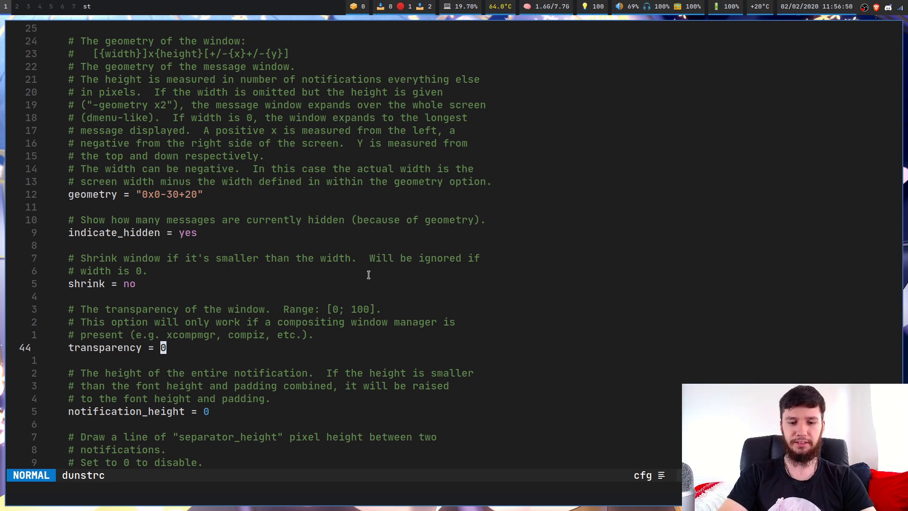
Run xprop in a second terminal with enlarged text to inspect the Torrents notification window's properties
key("super+Return")
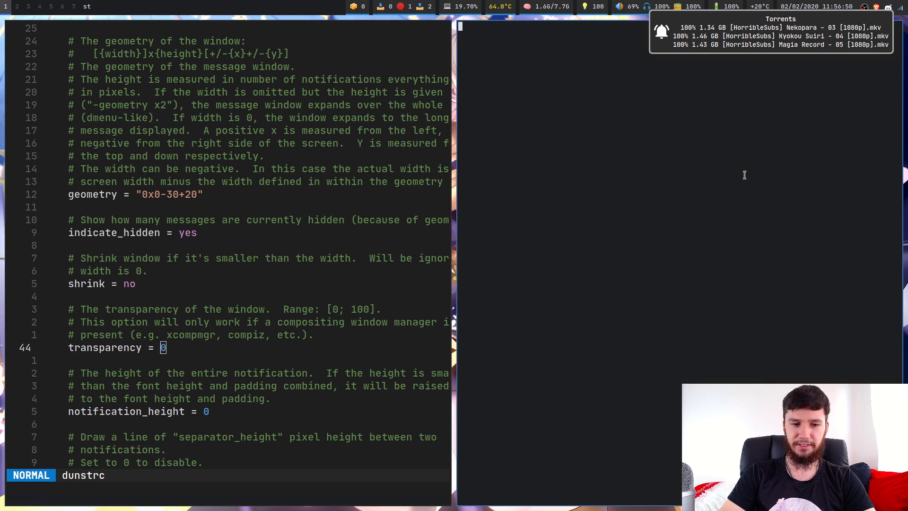
key("ctrl+shift+Page_Up")
key("ctrl+shift+Page_Up")
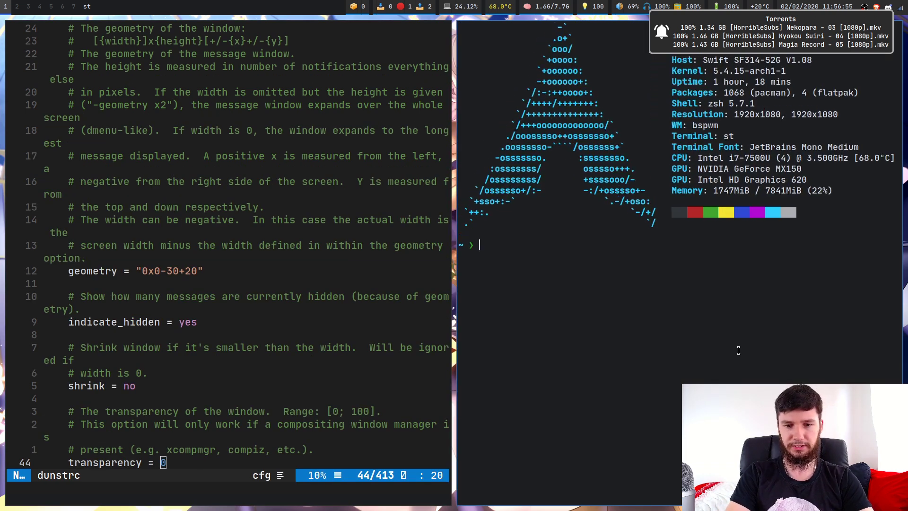
type("xprop")
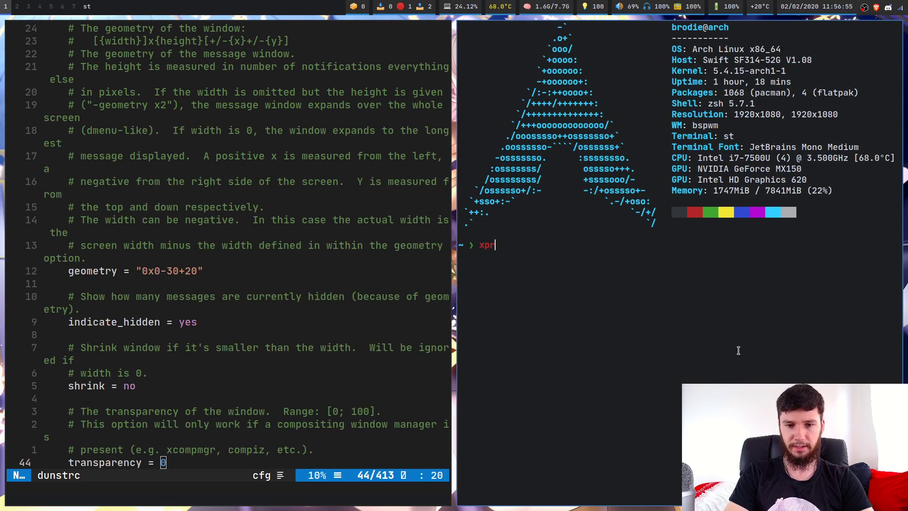
key("Return")
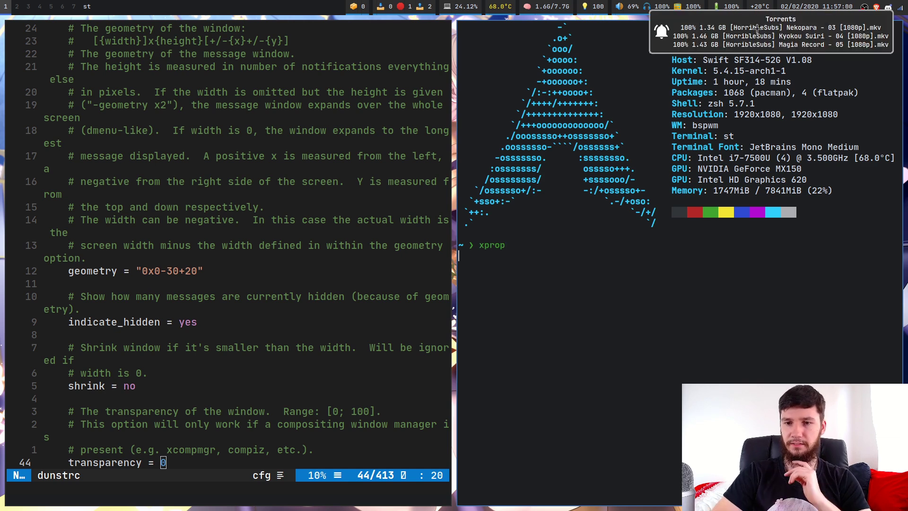
left_click(758, 28)
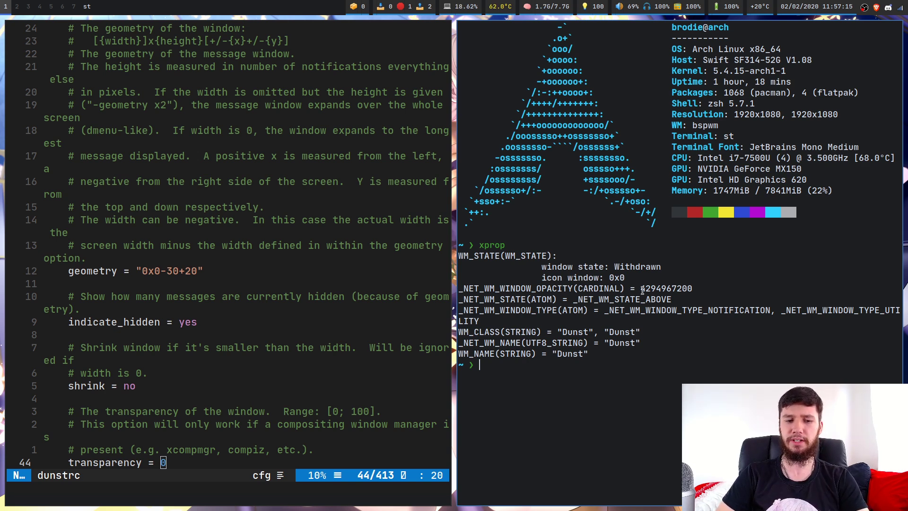
Set notification_height to 150 in dunstrc and save the file
key("ctrl+d")
key("braceright")
key("braceright")
key("j")
key("j")
key("k")
key("k")
key("k")
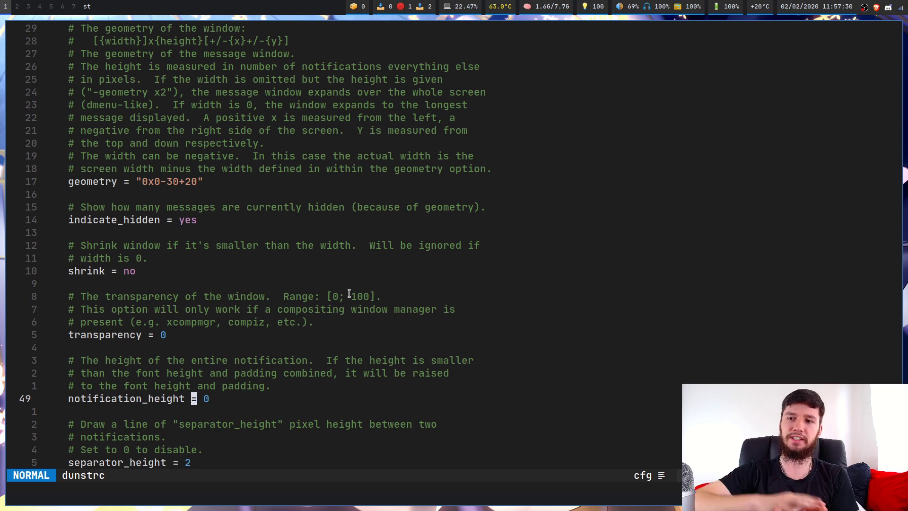
type("wcw")
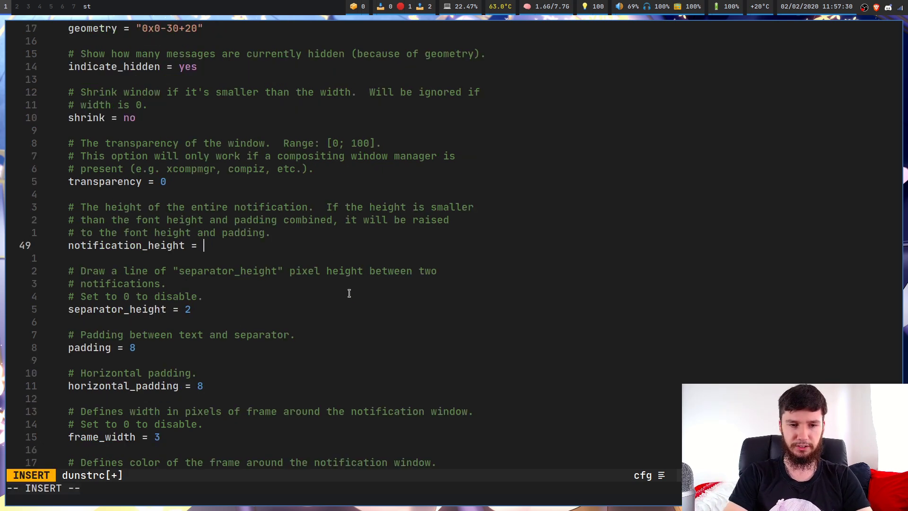
type("150")
key("Escape")
type(":w")
key("Return")
Run killall dunst in a second terminal to reload Dunst and check the Torrents notification's height
key("super+Return")
type("killall dunst")
key("Return")
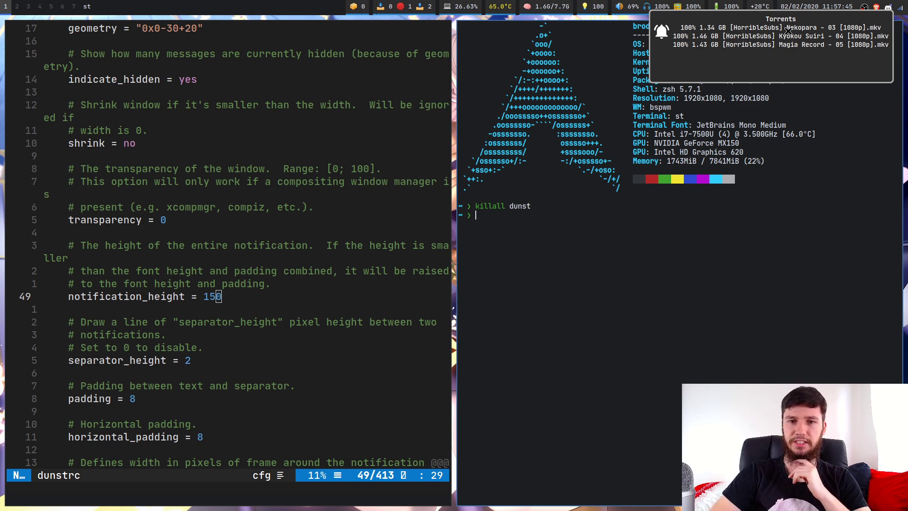
left_click(806, 70)
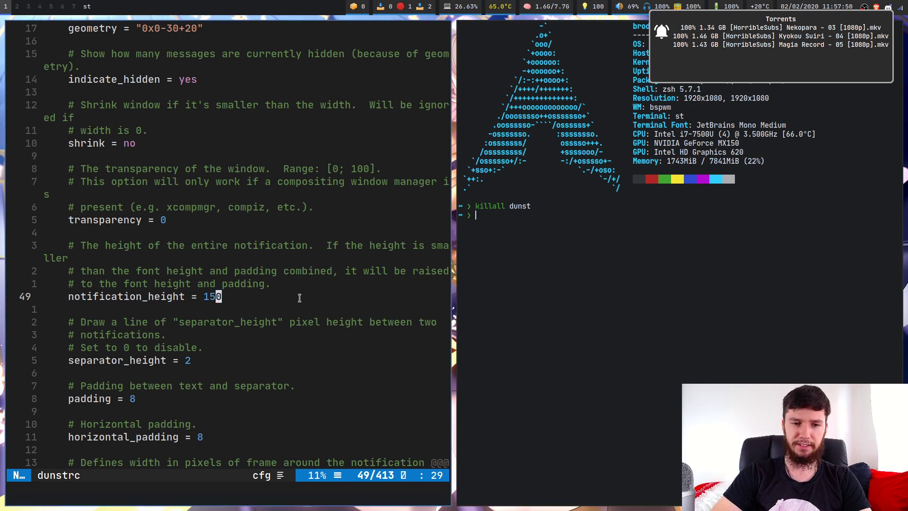
Set notification_height back to 0, save dunstrc and rerun killall dunst
scroll(300, 298, "down", 1)
key("i")
key("BackSpace")
key("BackSpace")
key("Escape")
type(":w")
key("Return")
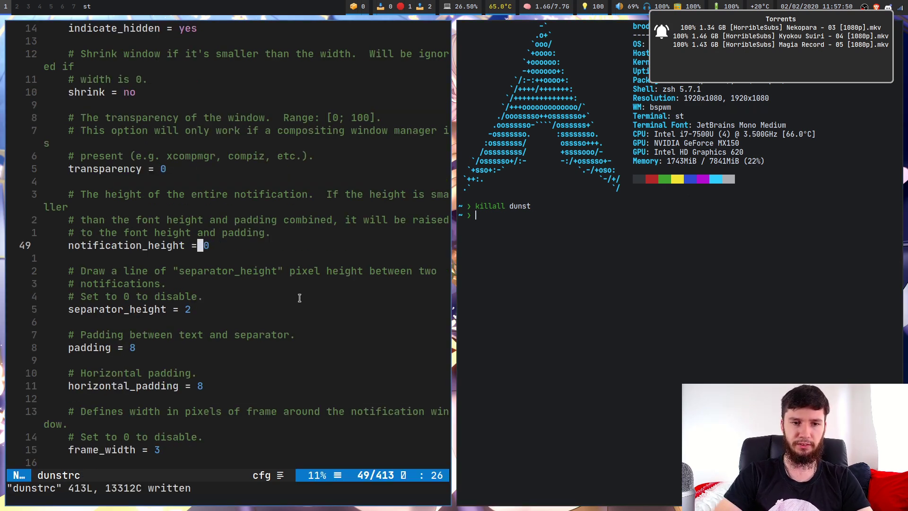
key("Up")
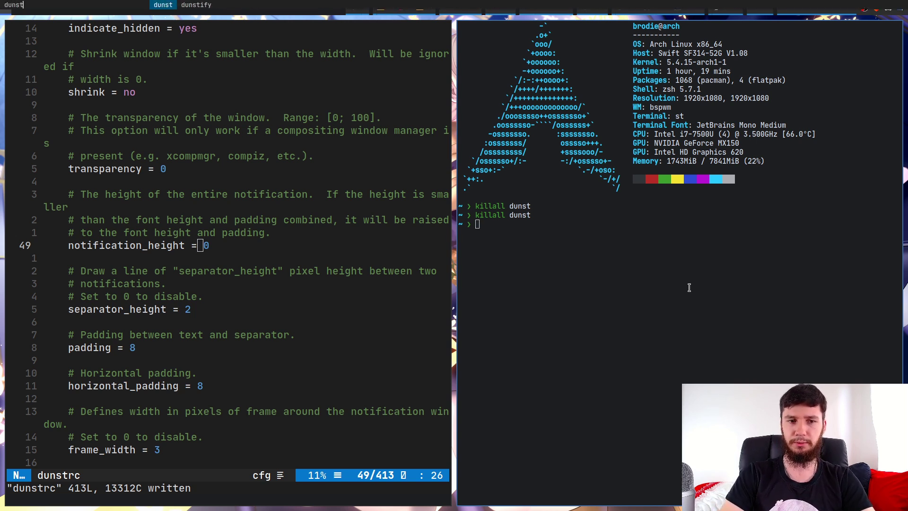
Review separator_height and run notify-send "e" "e" to inspect the separator line between stacked notifications, then dismiss them
key("j")
key("j")
key("j")
key("j")
key("j")
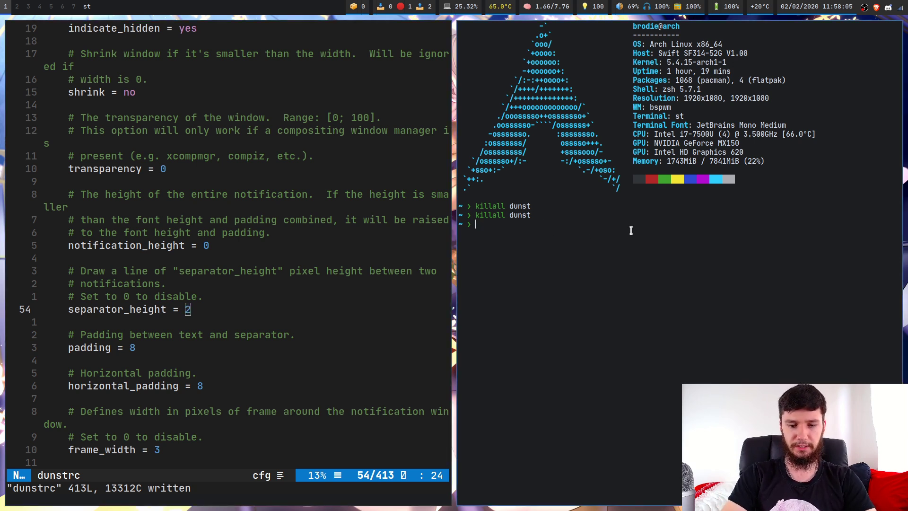
type("noti")
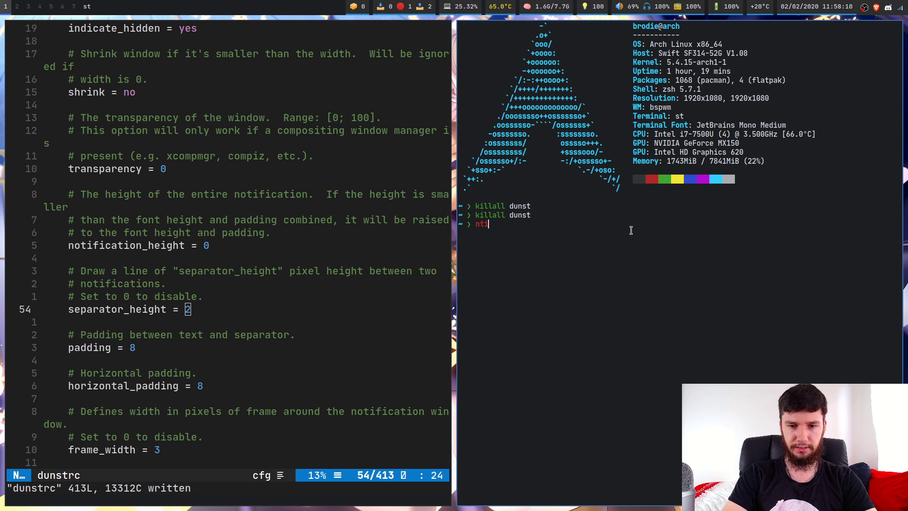
type("fy-send \"e\" \"e")
key("Return")
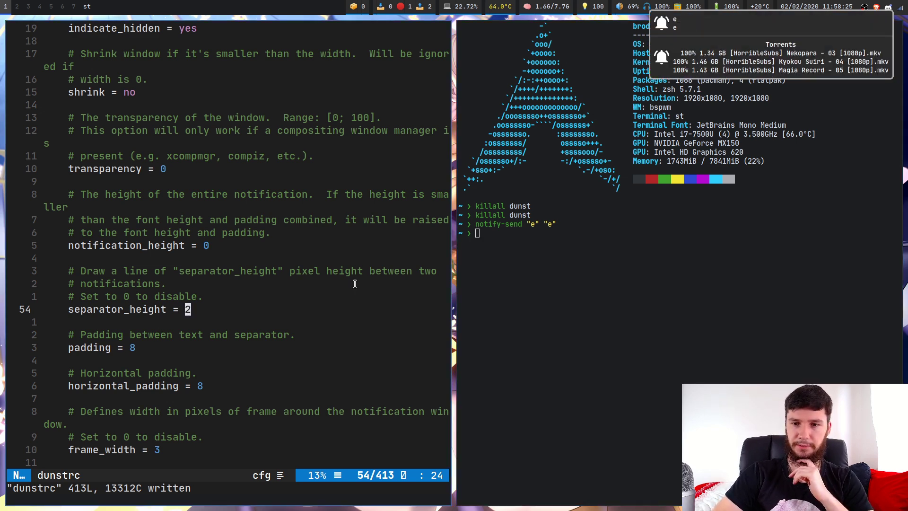
left_click(762, 23)
left_click(734, 56)
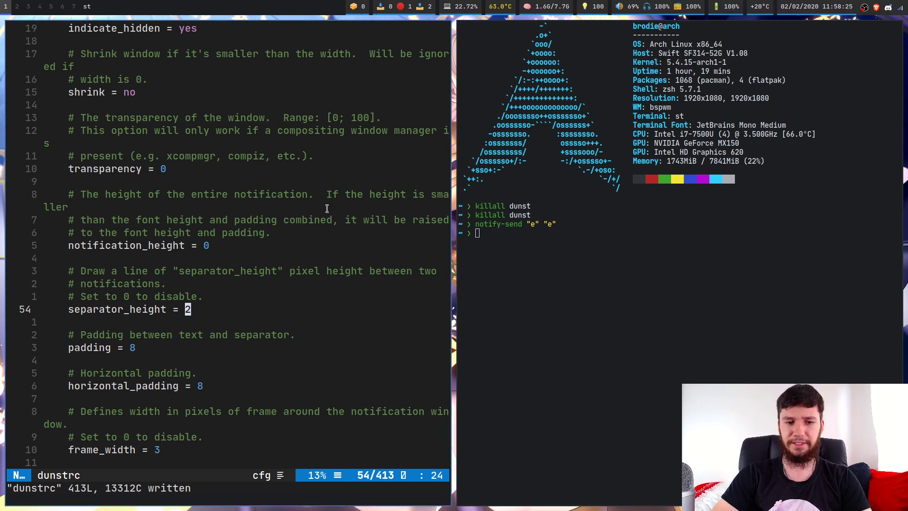
Set the padding option to 0 in dunstrc and save the file
key("j")
key("j")
key("j")
key("j")
key("k")
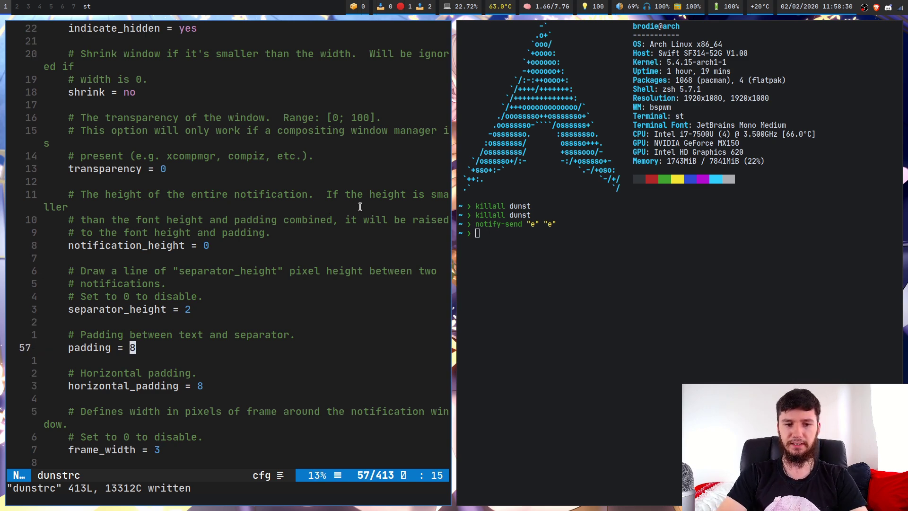
key("z")
key("z")
key("a")
key("BackSpace")
type("0")
key("Escape")
type(":w")
key("Return")
Restart Dunst with killall dunst and resend the "e" notification to inspect the padding between text and separator
left_click(636, 264)
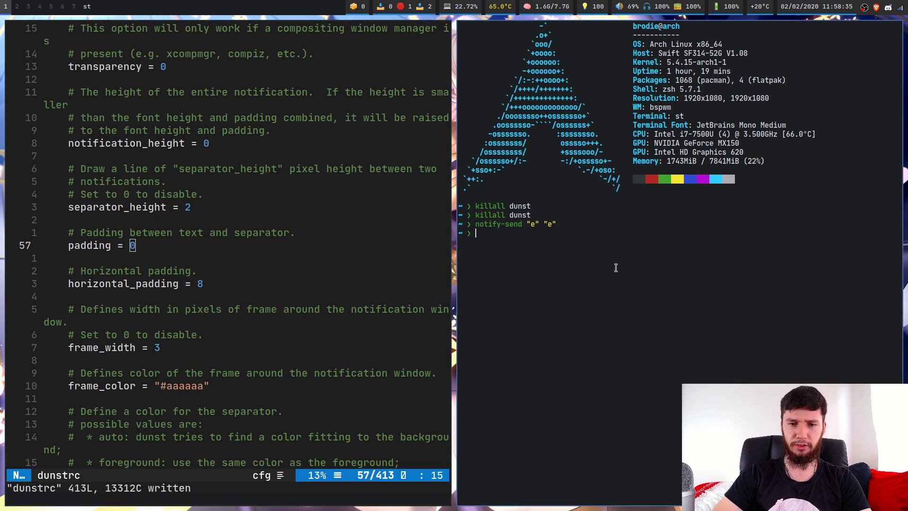
key("Up")
key("Up")
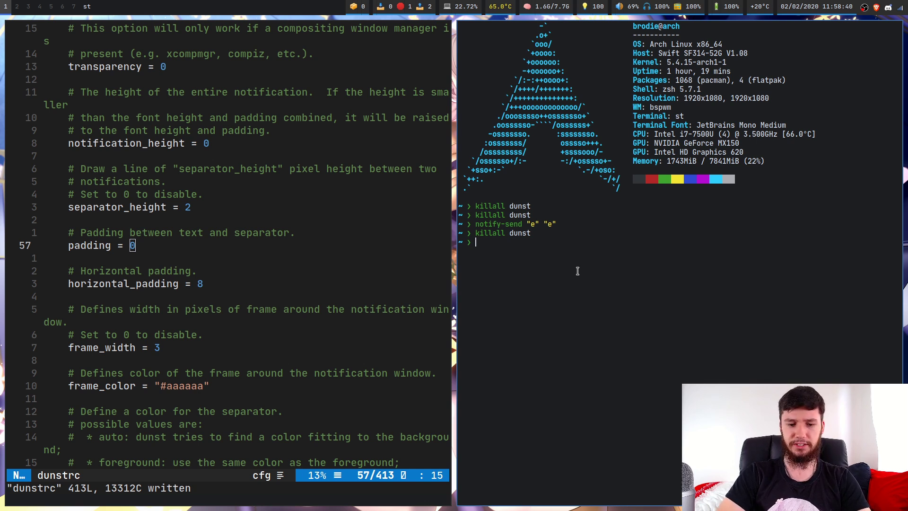
key("Up")
key("Up")
key("Return")
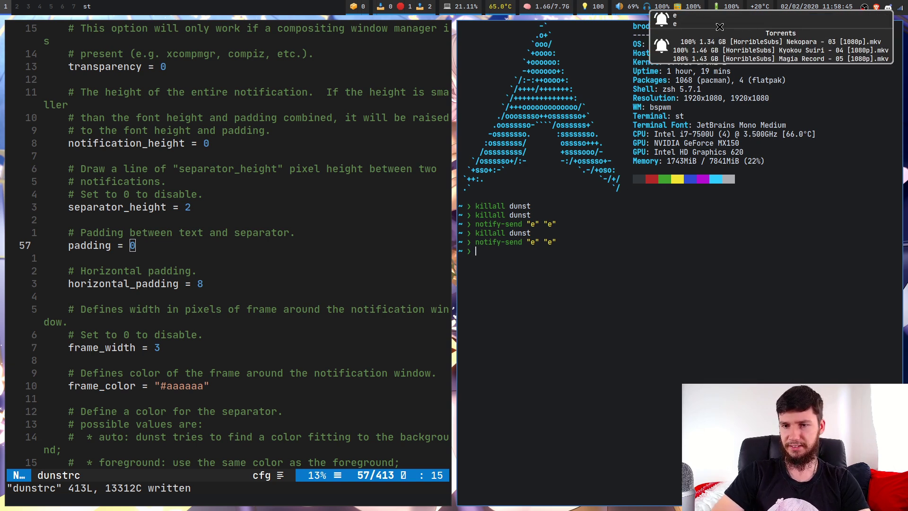
left_click(675, 25)
left_click(772, 37)
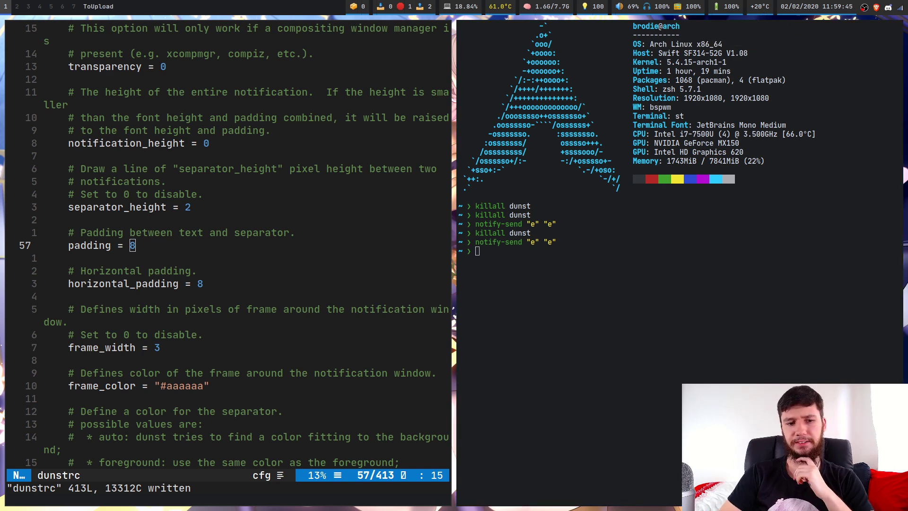
Review horizontal_padding, save dunstrc and rerun notify-send and killall dunst to compare the notification padding
key("j")
key("j")
key("j")
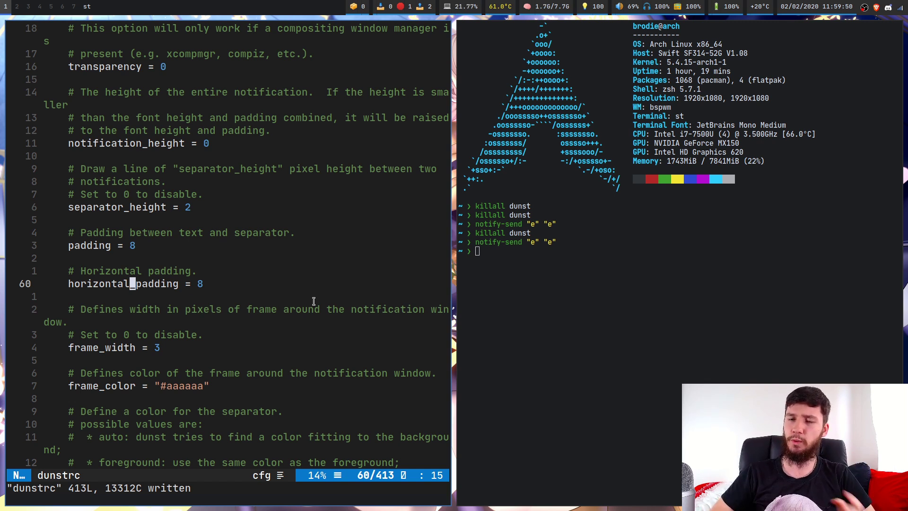
type(":w")
key("Return")
key("Up")
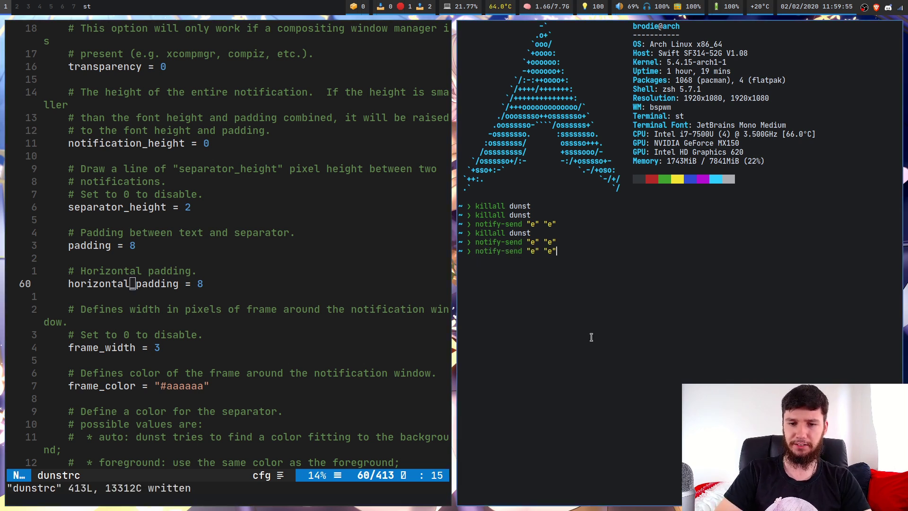
key("Return")
key("Up")
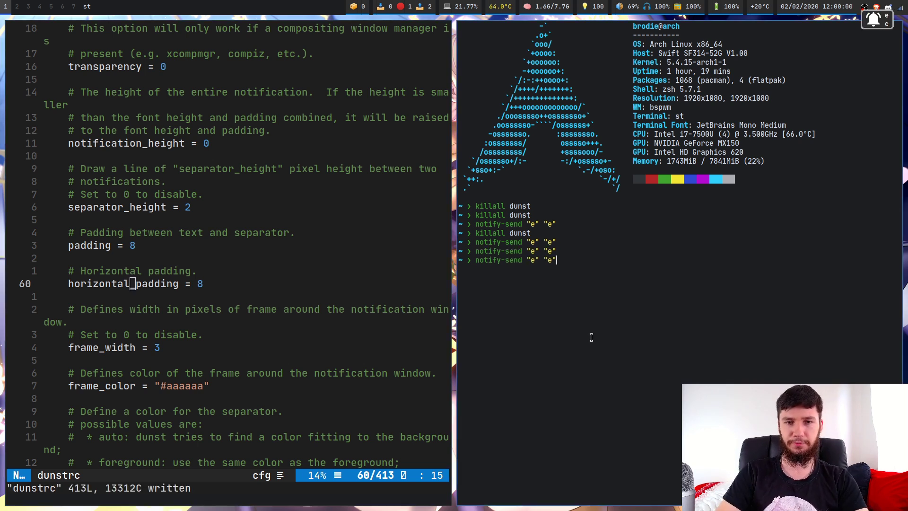
key("Up")
key("Return")
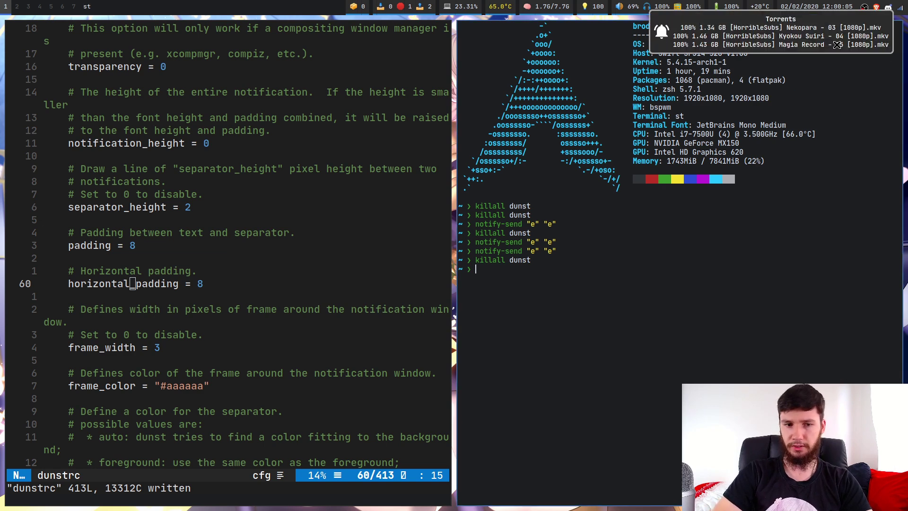
Examine the frame_width and frame_color options against the border of the Torrents notification
key("j")
key("j")
key("j")
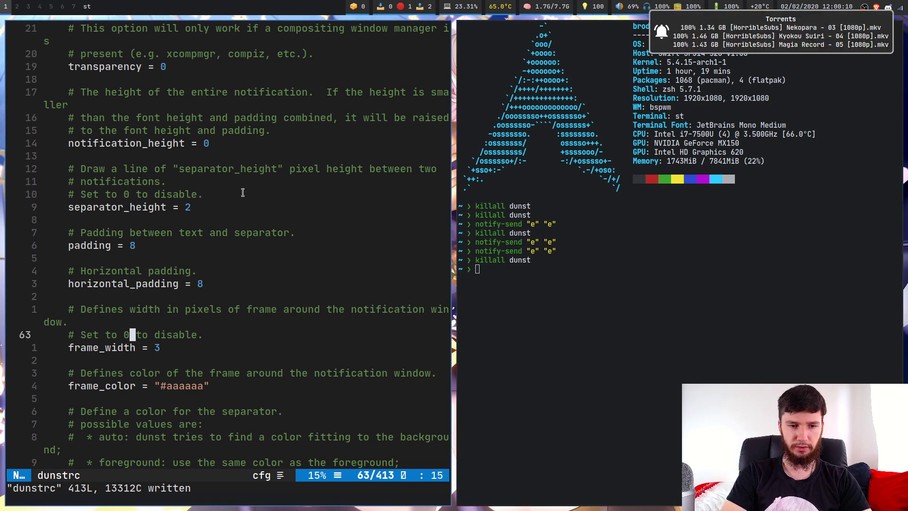
left_click(659, 43)
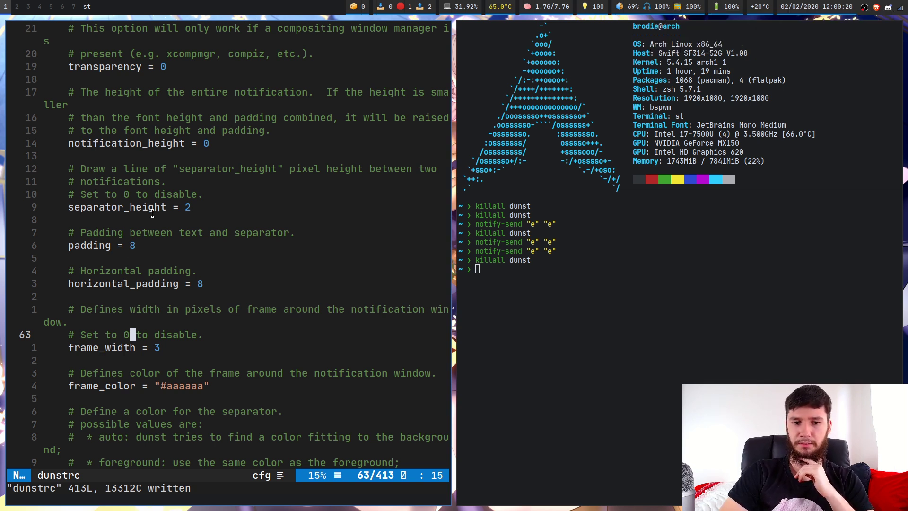
key("j")
key("j")
key("j")
key("j")
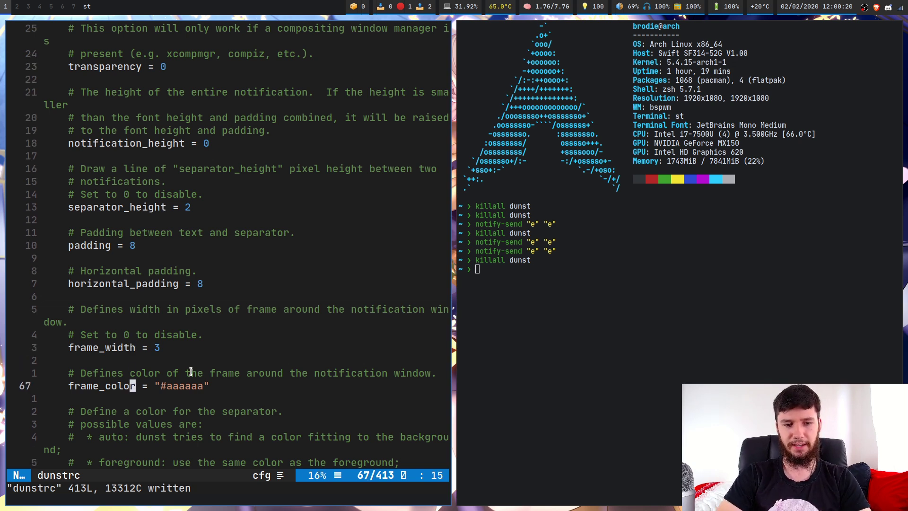
key("j")
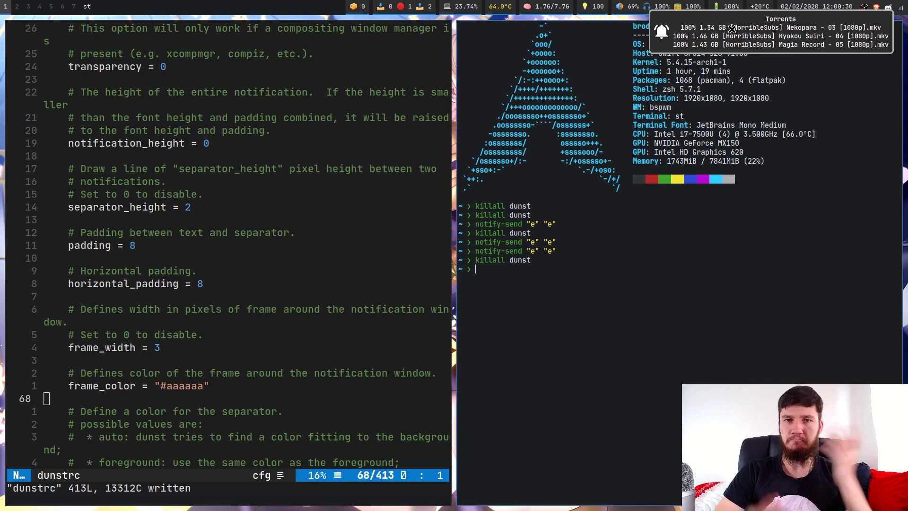
left_click(717, 33)
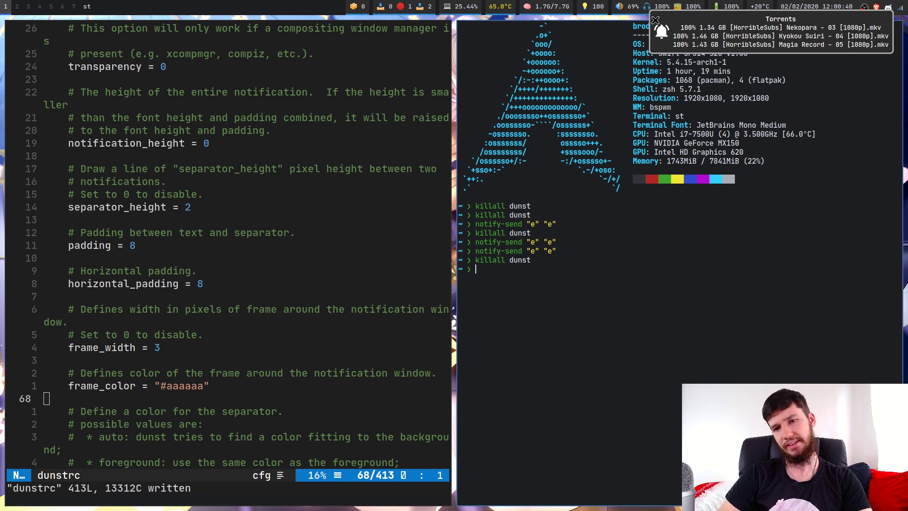
left_click(656, 21)
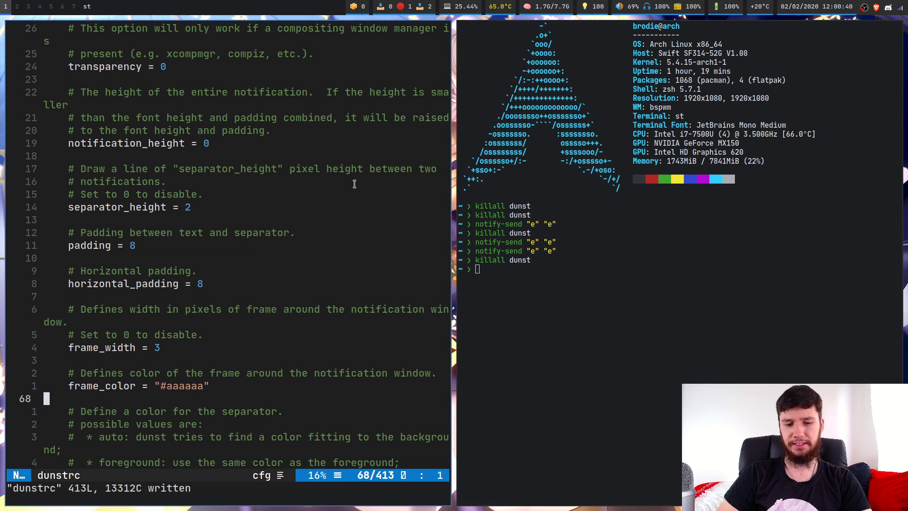
Review the possible separator_color values and the option for sorting messages by urgency
key("j")
key("j")
key("j")
key("j")
key("j")
key("j")
key("j")
key("j")
key("j")
key("j")
key("j")
key("j")
key("j")
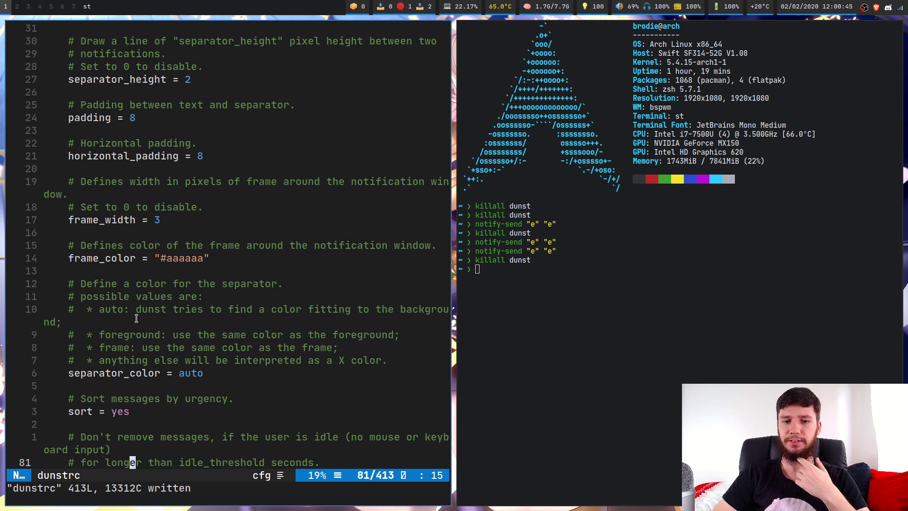
Send a normal "e" notification alongside the Torrents one to check their sort order, and dismiss both
key("Up")
key("Up")
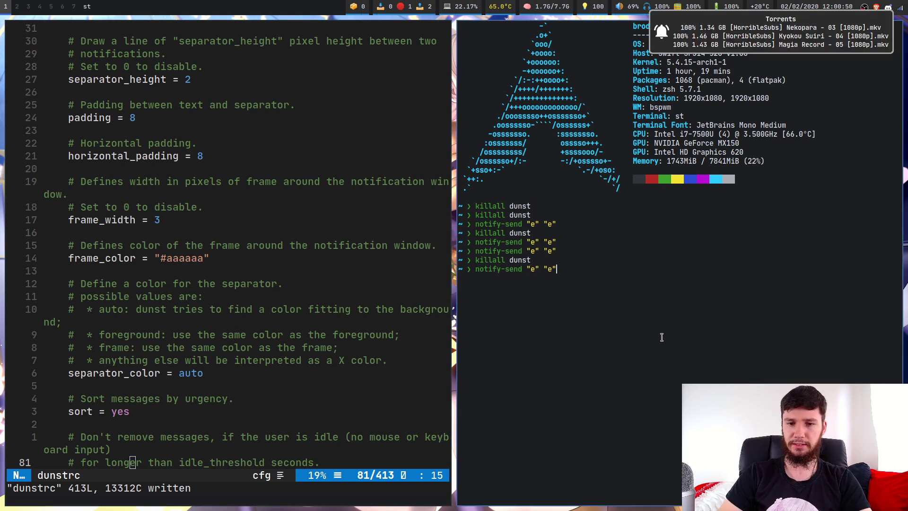
key("Return")
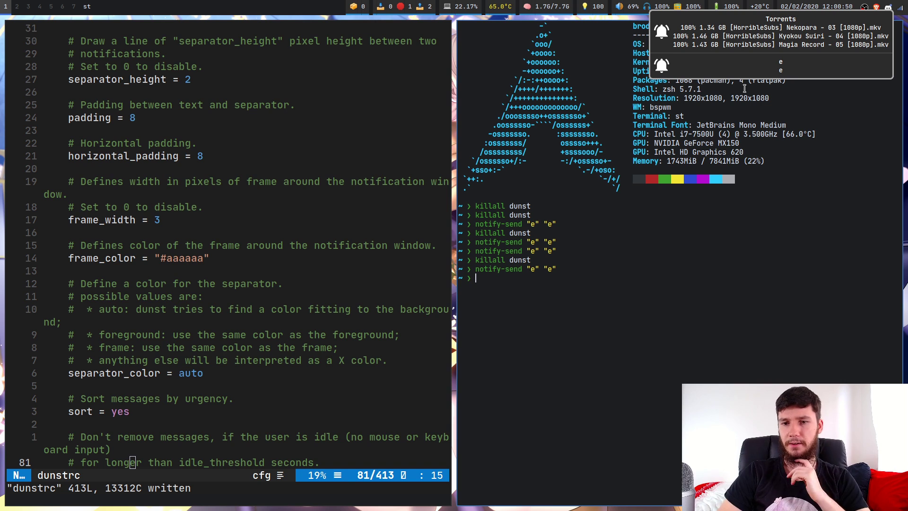
right_click(673, 64)
Send a critical notification with notify-send -u critical "e" "e" to check how Dunst sorts it by urgency
key("Up")
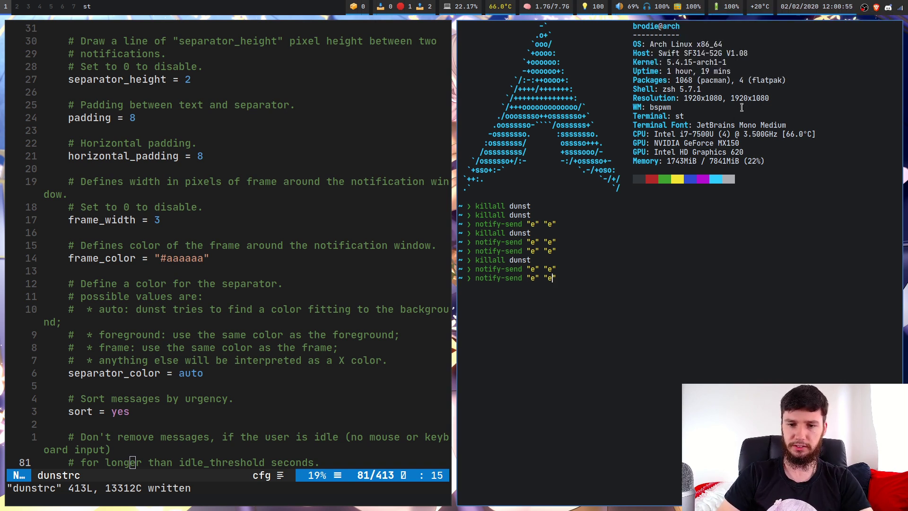
type("-d critic")
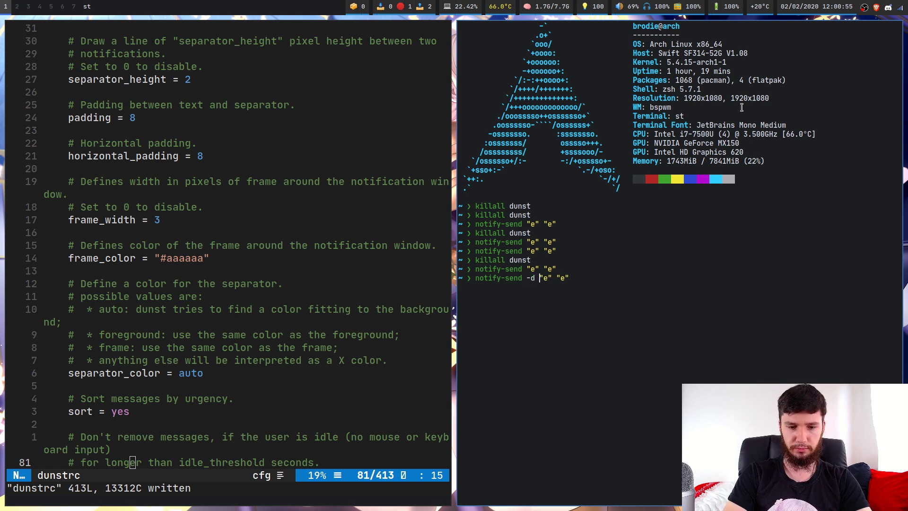
type("al")
key("Return")
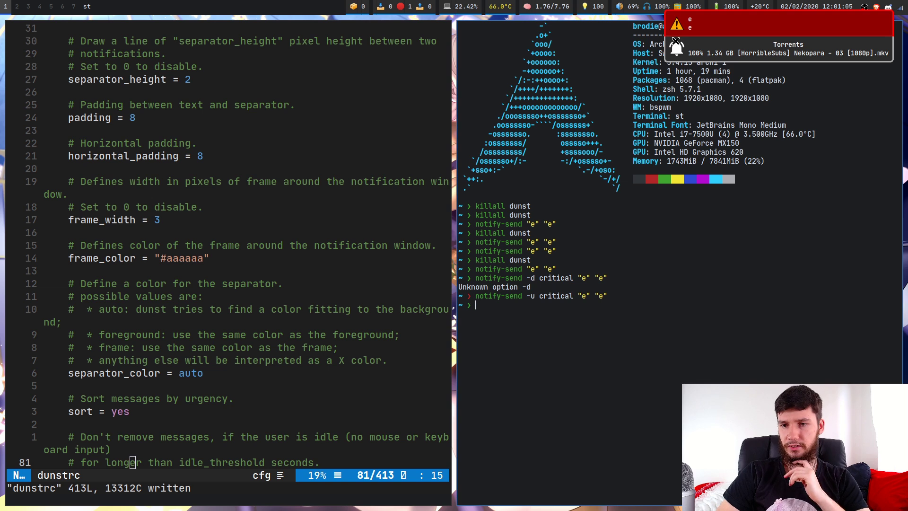
left_click(776, 36)
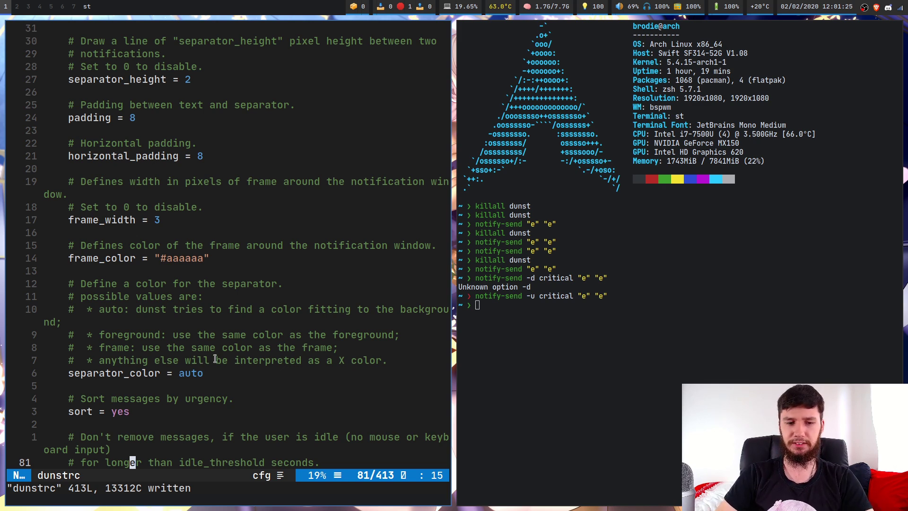
Show dunstrc in fullscreen and review the idle_threshold, font and line_height options
key("super+f")
key("j")
key("j")
key("j")
key("j")
key("j")
key("j")
key("j")
key("j")
key("j")
key("j")
key("j")
key("j")
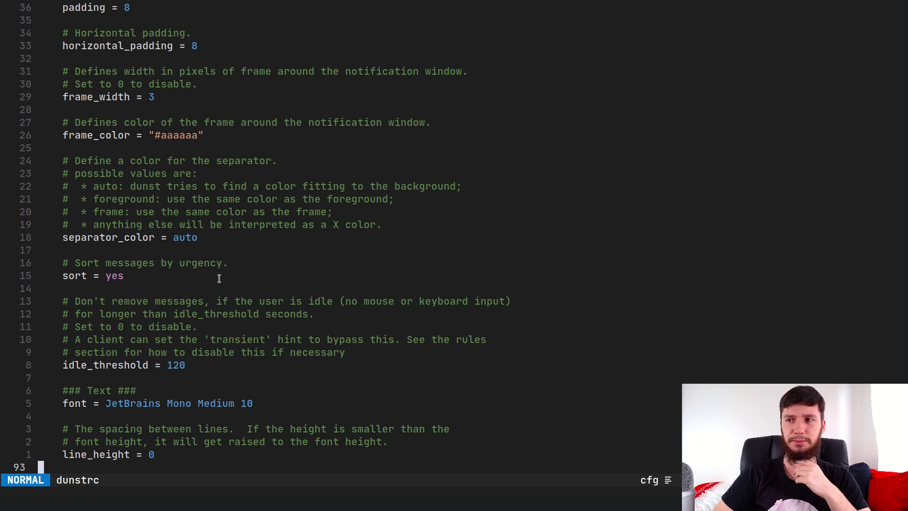
Read the comments on the possible markup values, including full and strip, below line_height
key("j")
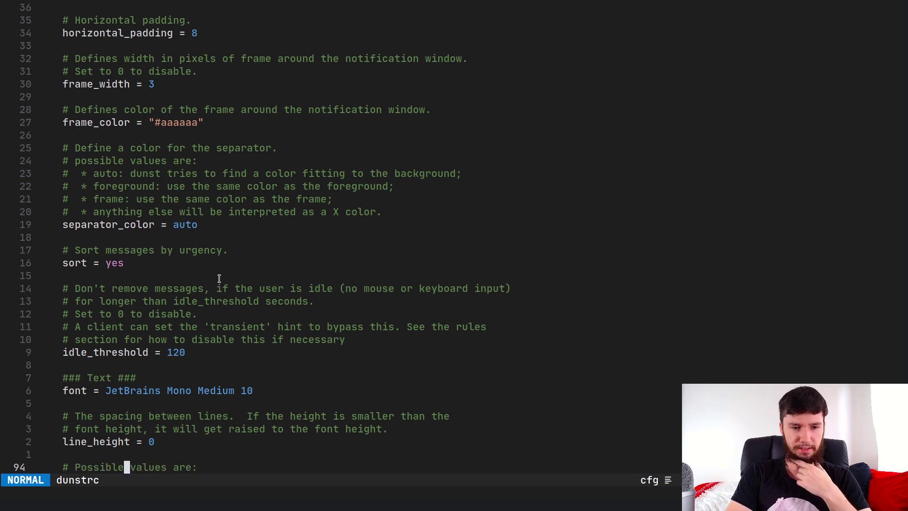
key("j")
key("j")
key("j")
key("j")
key("j")
key("j")
key("j")
key("j")
key("j")
key("j")
key("j")
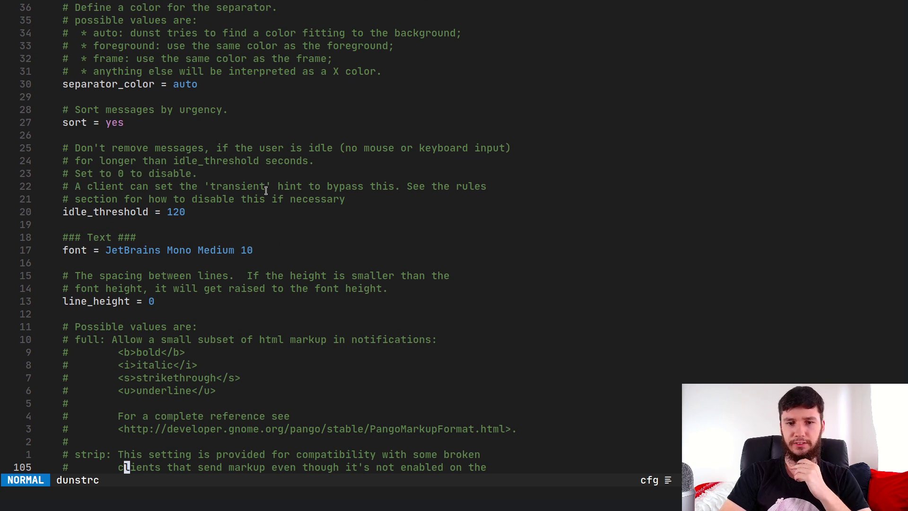
Go back to the font option in dunstrc and review it together with the line_height spacing option
key("k")
key("k")
key("k")
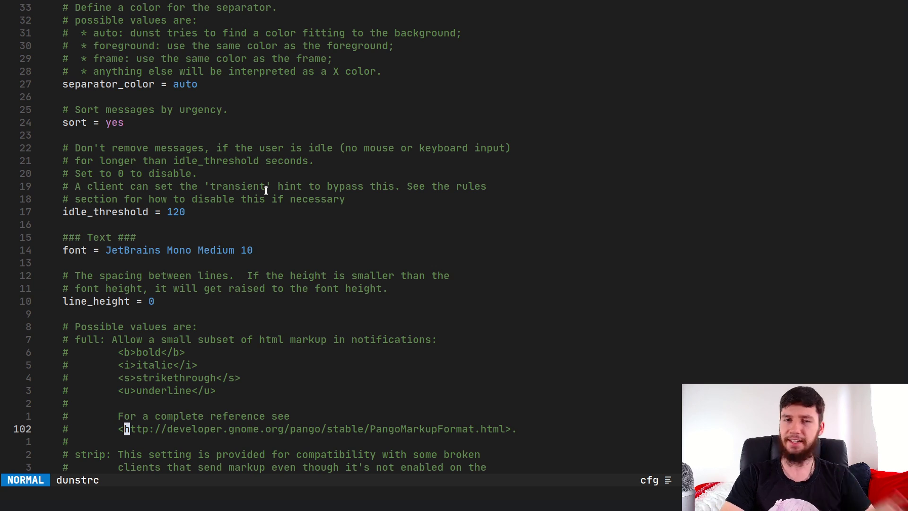
key("k")
key("k")
key("1")
key("2")
key("k")
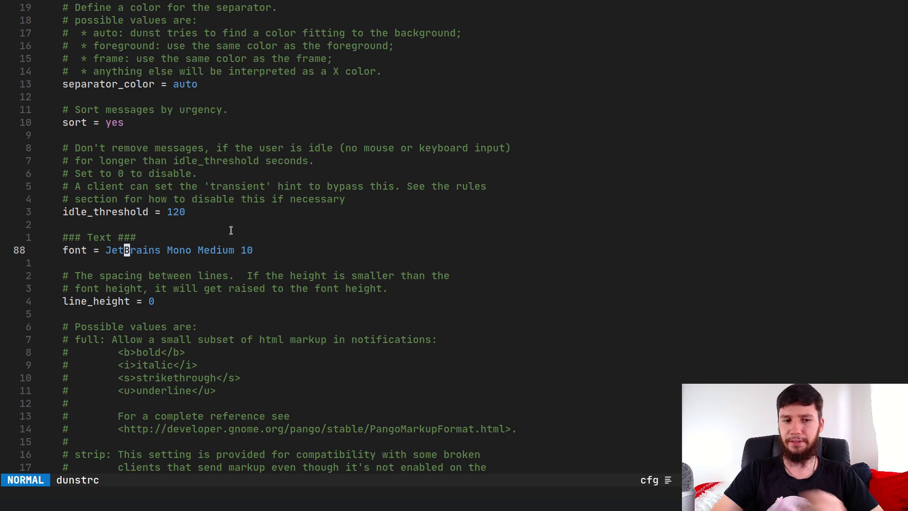
key("j")
key("j")
key("j")
key("j")
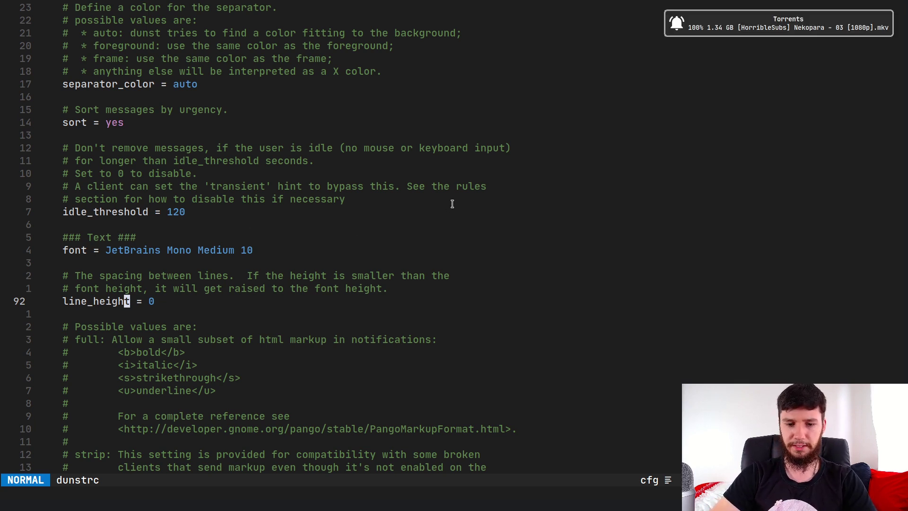
key("j")
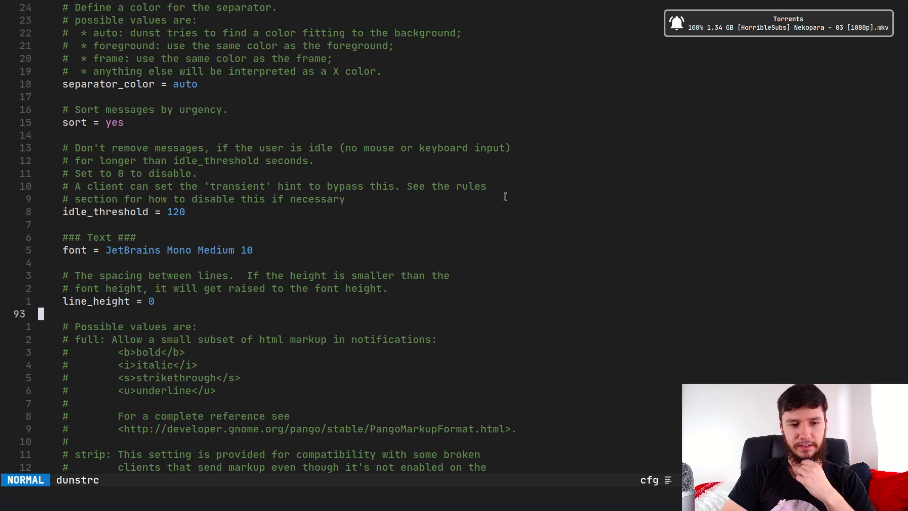
Read the strip and no comments for the markup option, plus the note on markup inside the format option
key("j")
key("j")
key("j")
key("j")
key("j")
key("j")
key("j")
key("j")
key("j")
key("j")
key("j")
key("j")
key("j")
key("j")
key("j")
key("j")
key("j")
key("j")
key("j")
key("j")
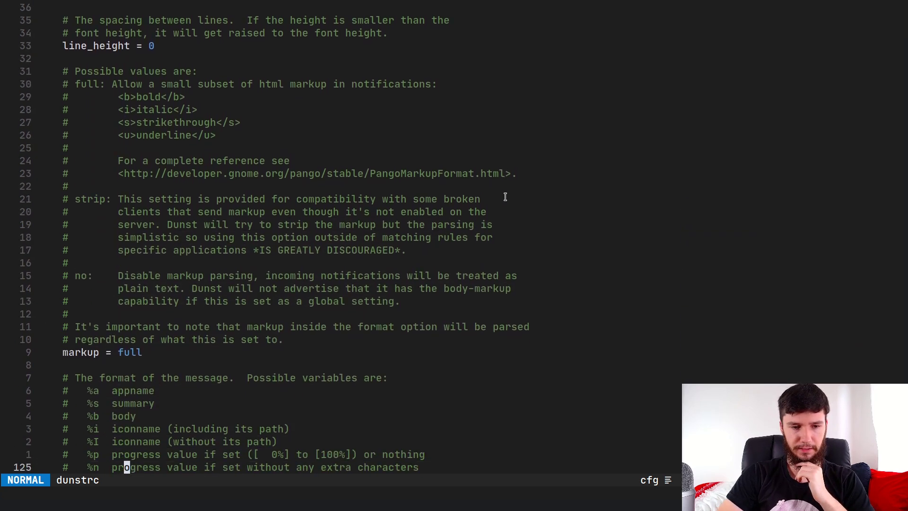
key("k")
key("k")
key("k")
key("k")
key("k")
key("k")
key("k")
key("k")
key("k")
key("k")
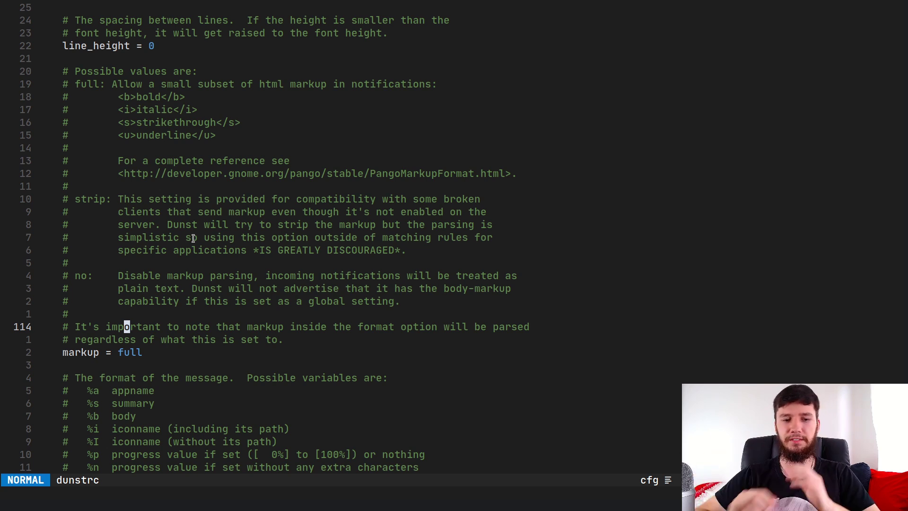
Append the %a appname variable after %b in the format string and save dunstrc
key("1")
key("4")
key("j")
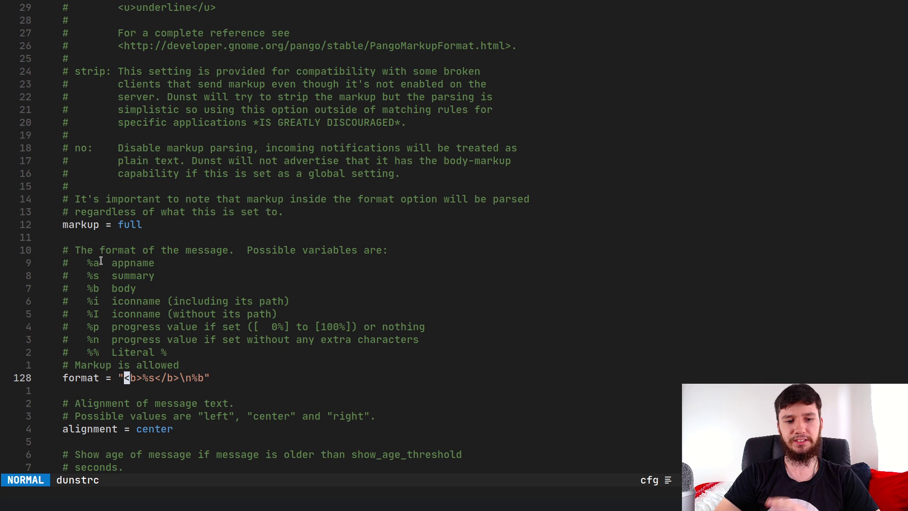
key("f")
key("b")
key("semicolon")
key("semicolon")
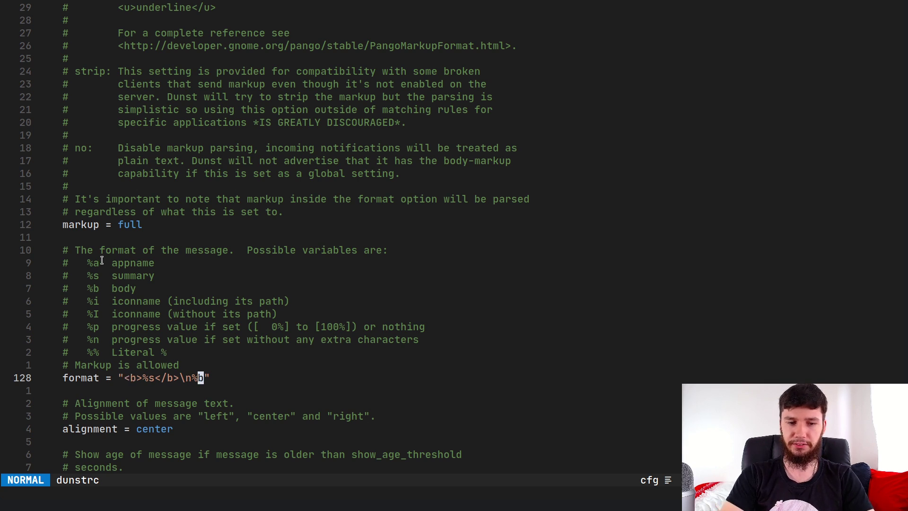
key("z")
key("z")
type("a")
type("%a")
key("Escape")
type(":w")
key("Return")
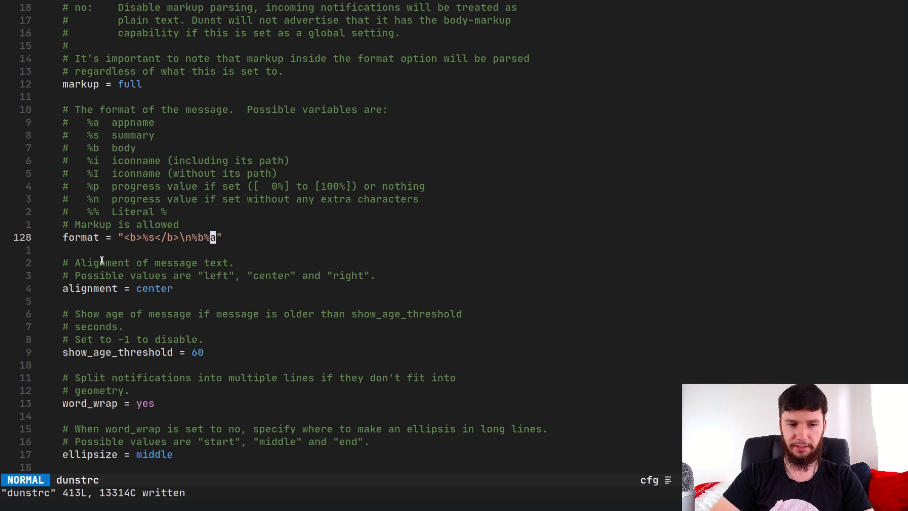
Leave fullscreen and run killall dunst twice, dismissing the Torrents notification in between, to check the changed format
key("super+f")
key("Up")
key("Up")
key("Up")
key("Up")
key("Return")
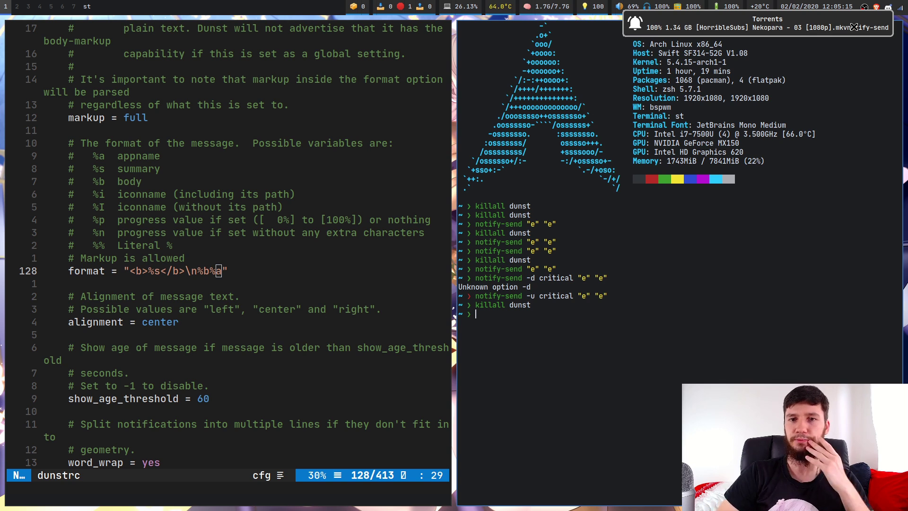
left_click(854, 28)
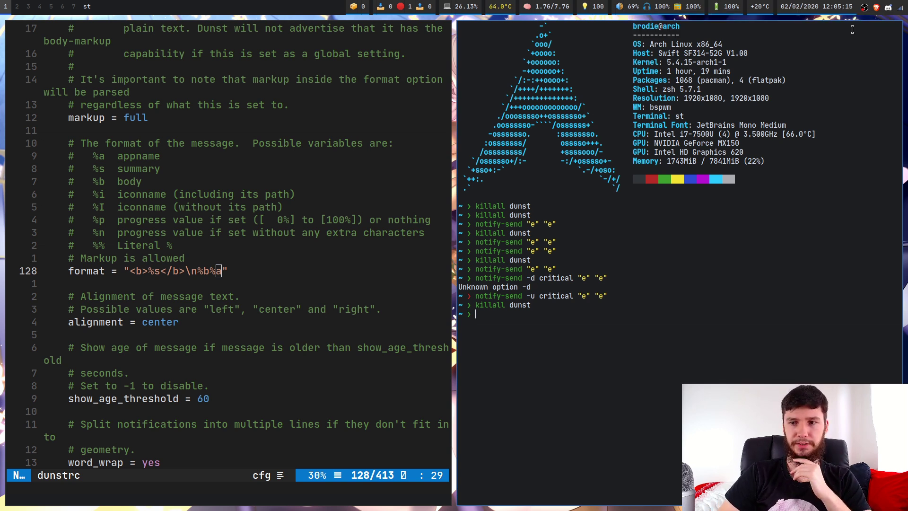
key("Up")
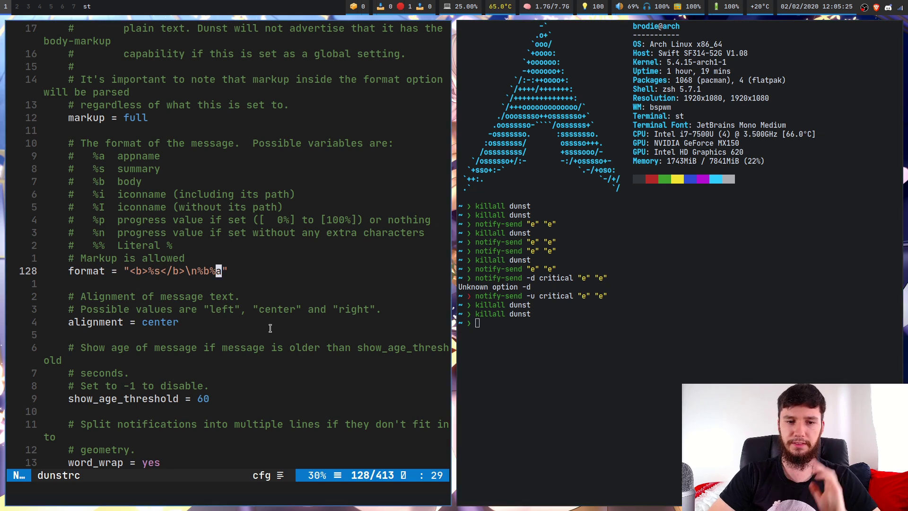
Remove %a from the end of the format string and save dunstrc
key("x")
scroll(270, 328, "down", 1)
key("i")
key("BackSpace")
key("Escape")
type(":w")
key("Return")
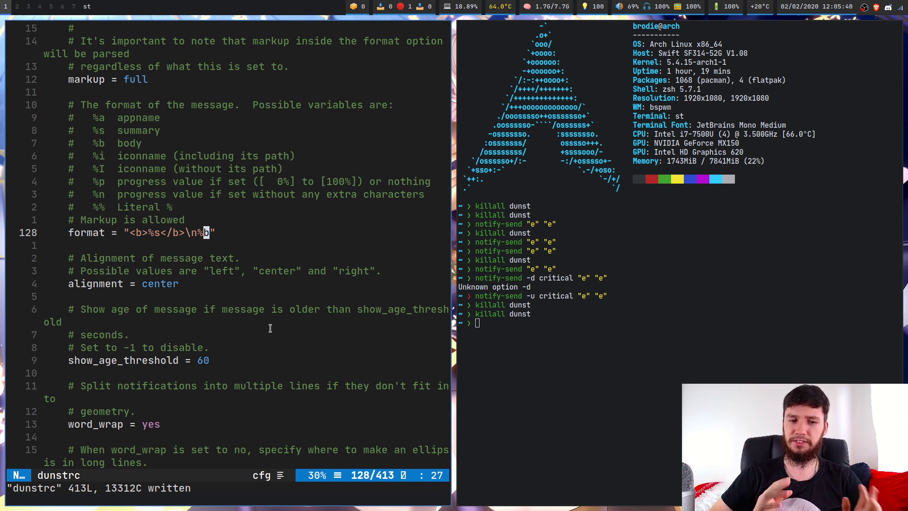
key("super+d")
type("dunst")
key("Escape")
Show dunstrc in fullscreen and review the alignment option for message text
key("super+f")
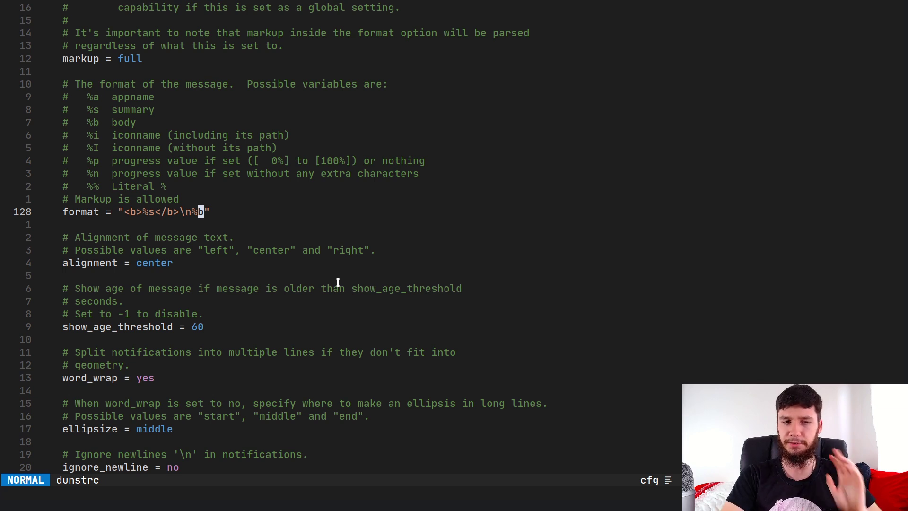
key("j")
key("j")
key("j")
key("j")
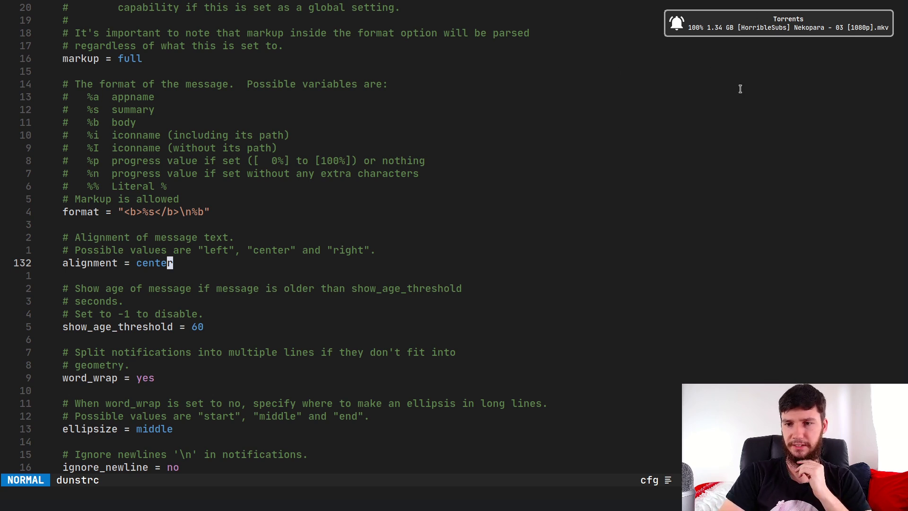
Review the show_age_threshold option and its comment on disabling the message age
key("j")
key("j")
key("j")
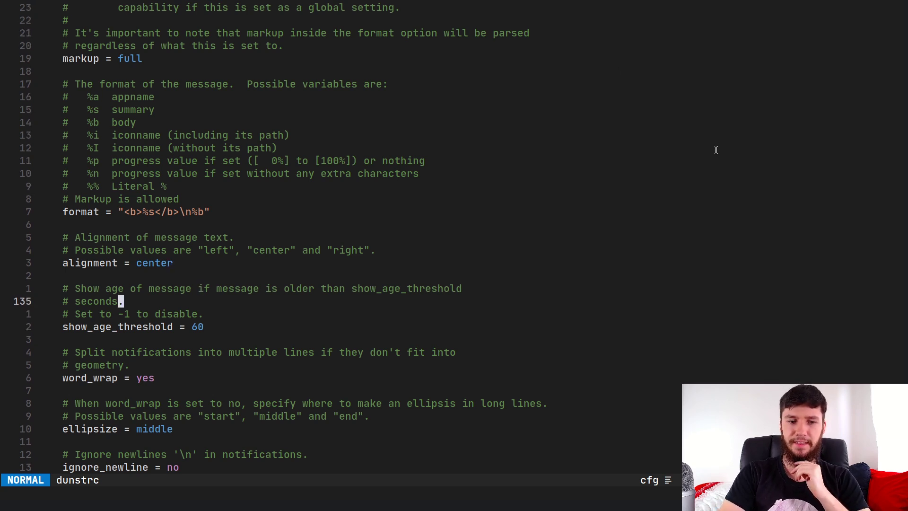
key("j")
key("j")
key("j")
key("j")
key("j")
key("j")
key("j")
key("j")
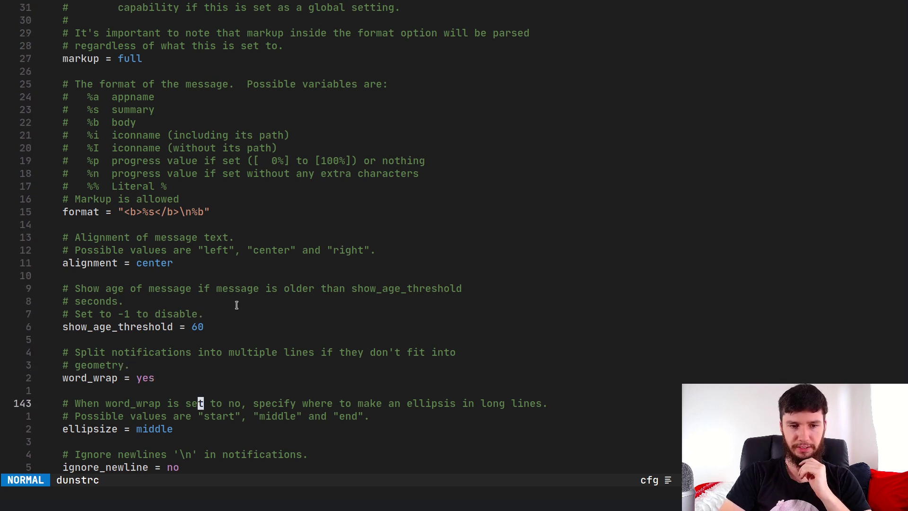
key("k")
key("k")
key("k")
key("k")
key("k")
key("k")
key("k")
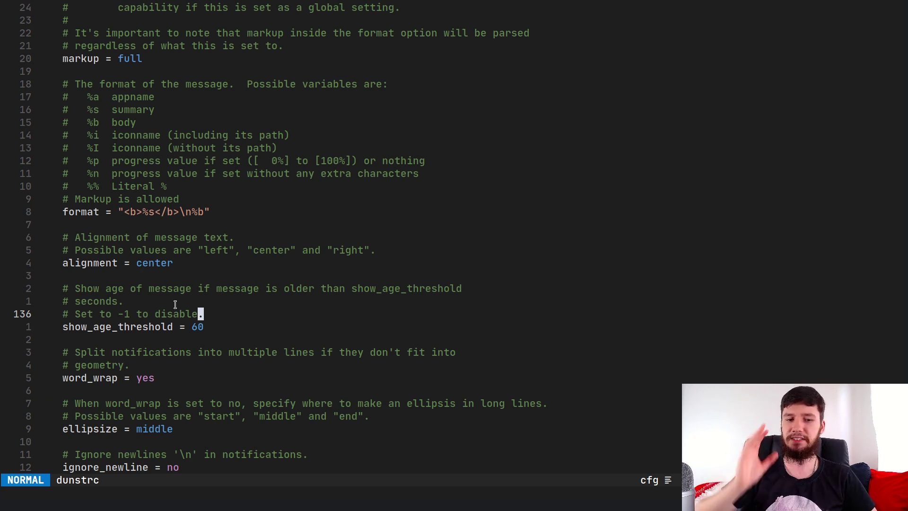
Review the word_wrap and ellipsize options and how they treat long lines in notifications
key("j")
key("j")
key("j")
key("j")
key("j")
key("j")
key("j")
key("j")
key("j")
key("j")
key("j")
key("j")
key("j")
key("j")
key("j")
key("j")
key("j")
key("j")
key("j")
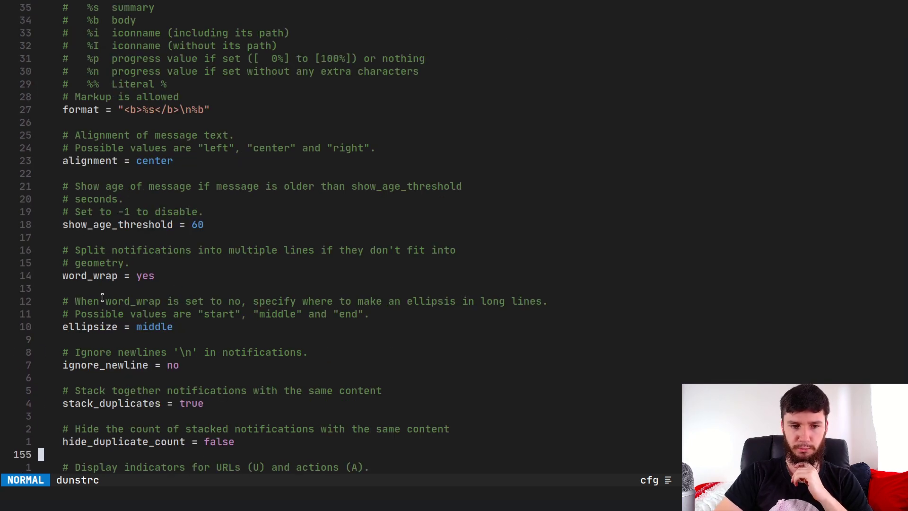
key("k")
key("t")
key("f")
key("k")
key("k")
key("k")
key("k")
key("k")
key("k")
key("k")
key("k")
key("k")
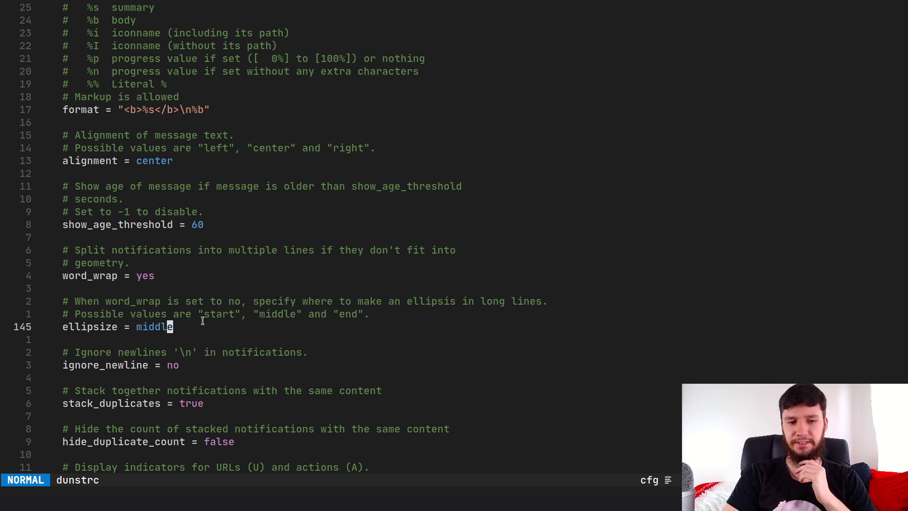
key("k")
key("k")
key("k")
key("k")
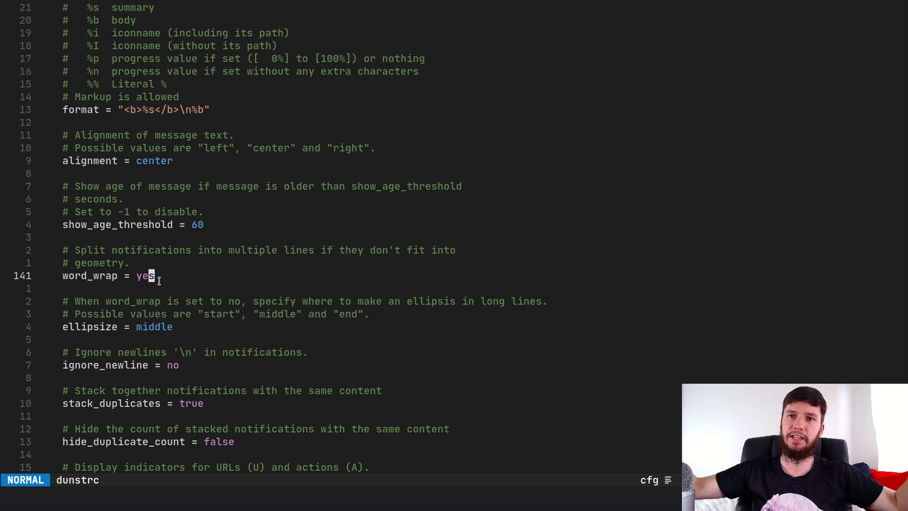
Look over the options down to show_indicators and return to ignore_newline to examine how it handles newlines
key("j")
key("j")
key("j")
key("j")
key("j")
key("j")
key("j")
key("j")
key("j")
key("j")
key("j")
key("j")
key("j")
key("j")
key("j")
key("j")
key("j")
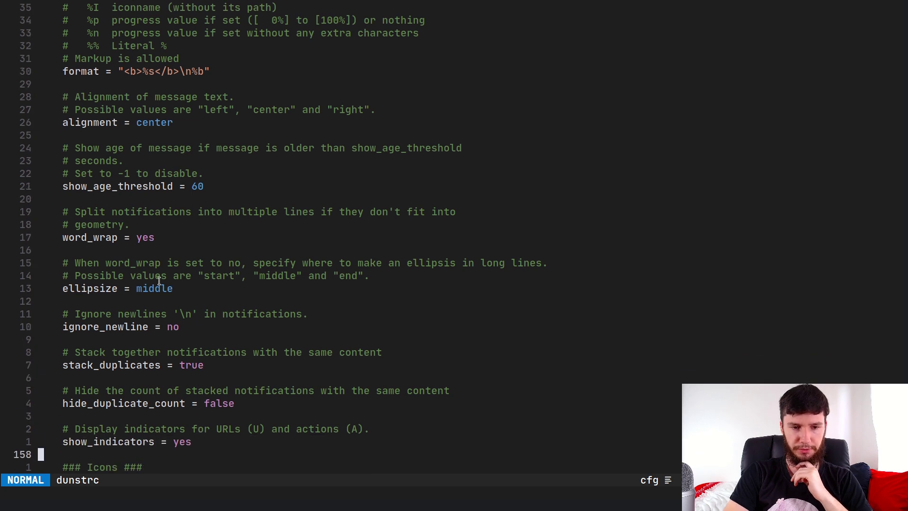
key("k")
key("k")
key("k")
key("k")
key("k")
key("k")
key("k")
key("k")
key("k")
key("k")
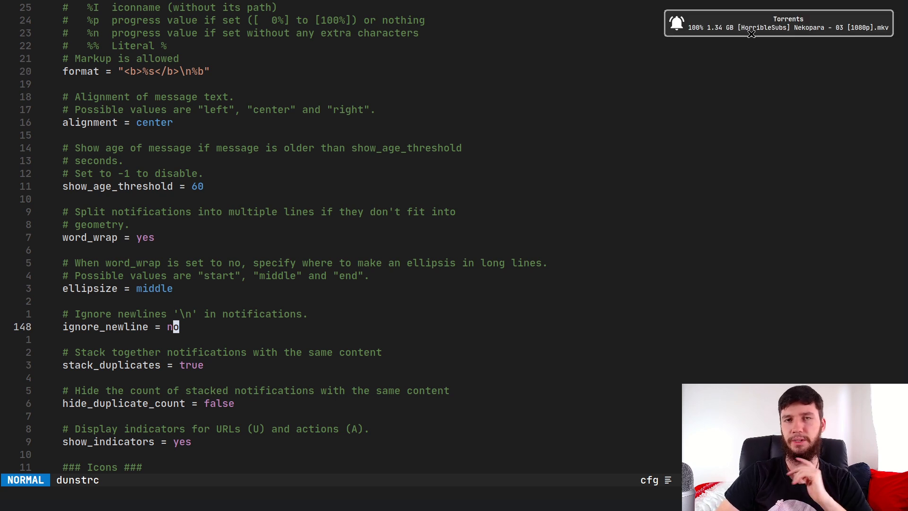
Examine the stack_duplicates option in dunstrc and dismiss the repeated torrent notifications
left_click(873, 26)
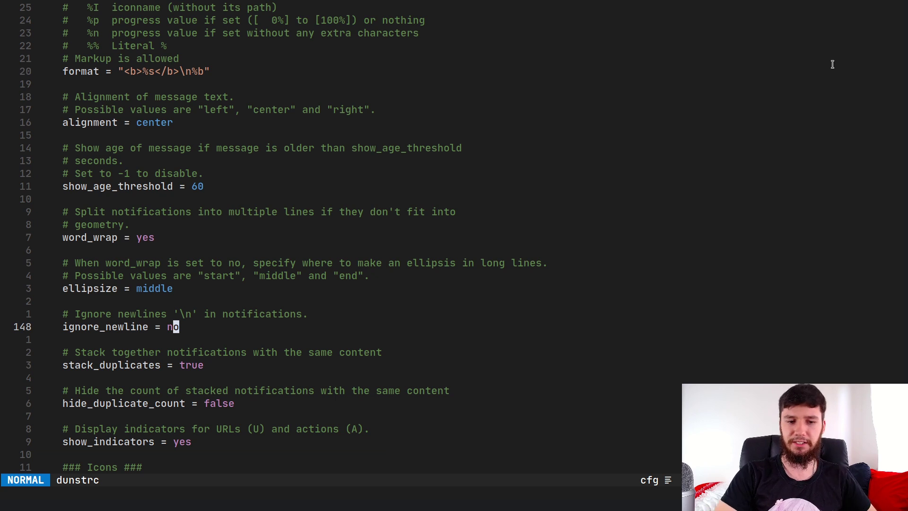
key("j")
key("j")
key("j")
key("j")
key("j")
key("j")
key("j")
key("j")
key("j")
key("k")
key("k")
key("k")
key("k")
key("k")
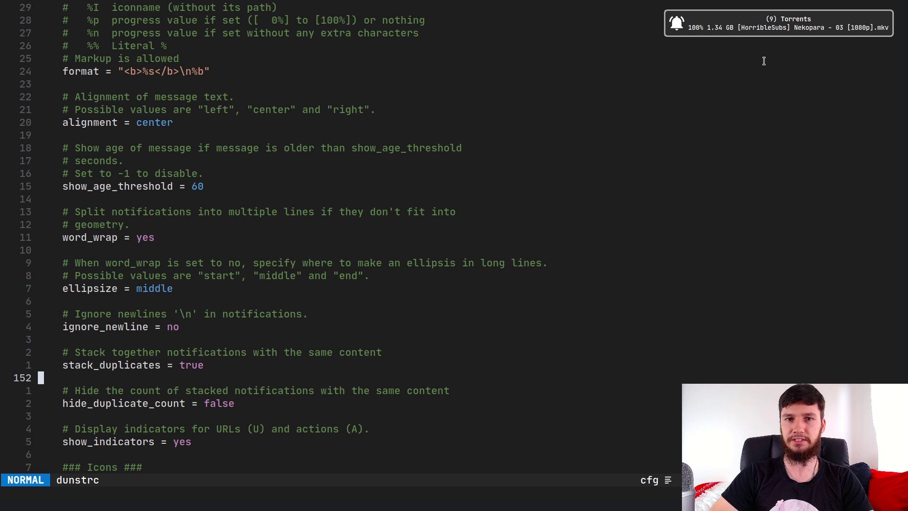
left_click(816, 28)
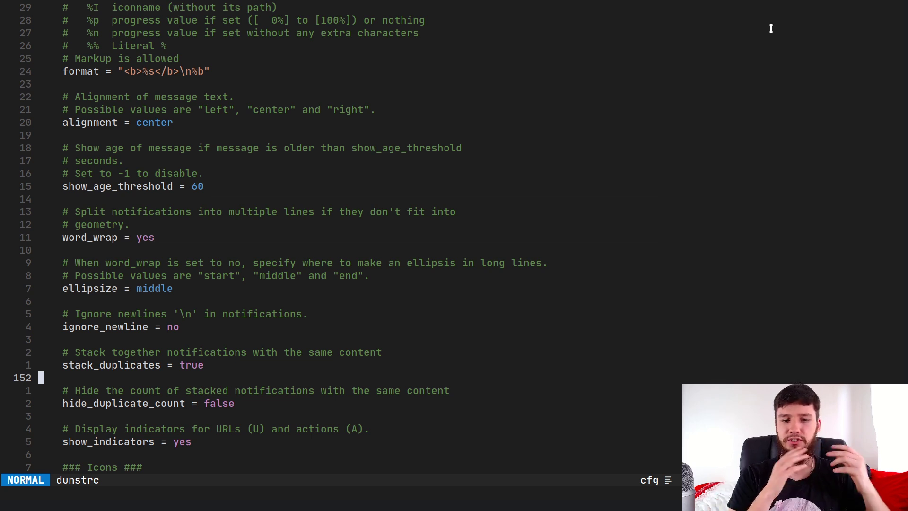
Look ahead to the Icons heading, return to the show_indicators option, and dismiss the stacked torrent notification
key("j")
key("j")
key("j")
key("j")
key("j")
key("j")
key("j")
key("j")
key("j")
key("j")
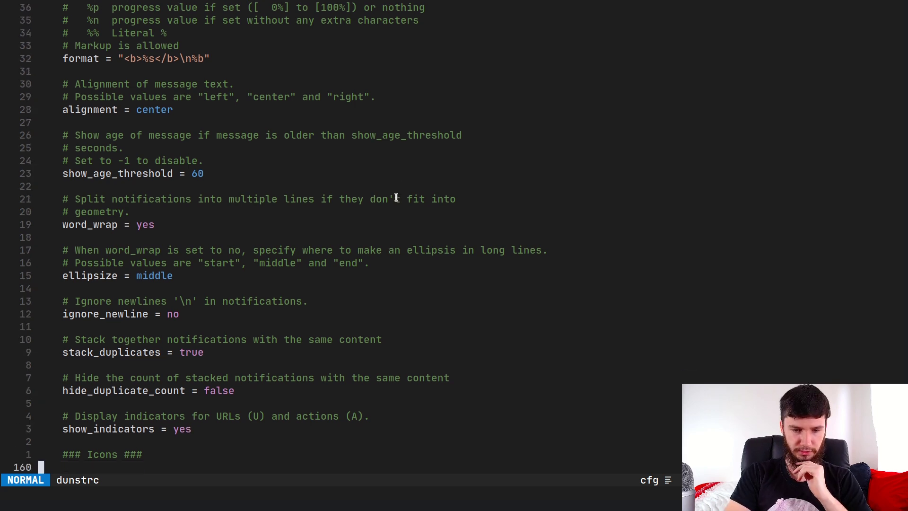
key("k")
key("k")
key("k")
key("k")
key("k")
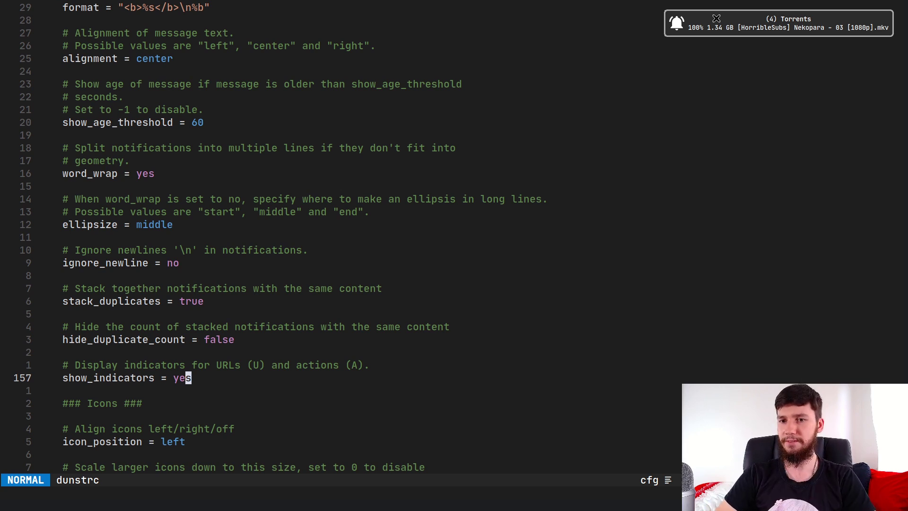
left_click(758, 33)
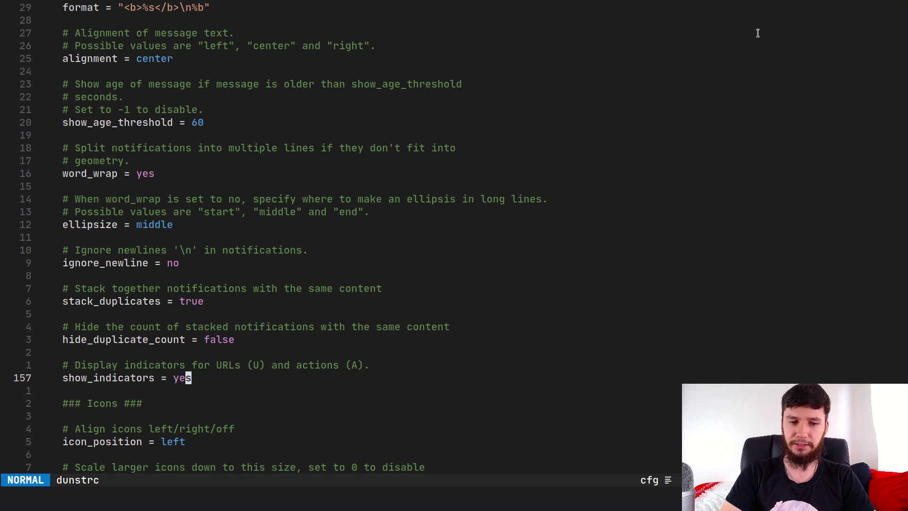
Return to the hide_duplicate_count option and center it in the view for review
key("k")
key("k")
key("k")
key("z")
key("z")
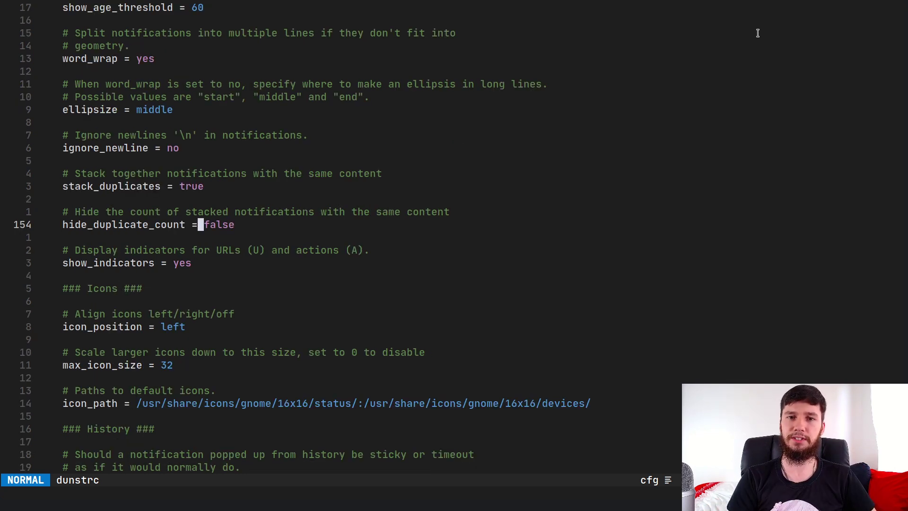
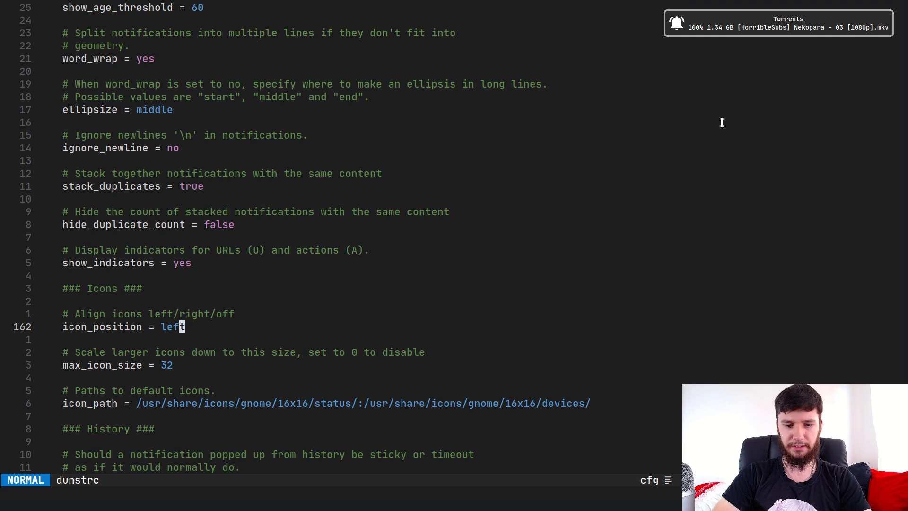
Switch to Spotify, start playback and skip through several tracks to trigger notifications with album-art icons
key("super+f")
key("super+2")
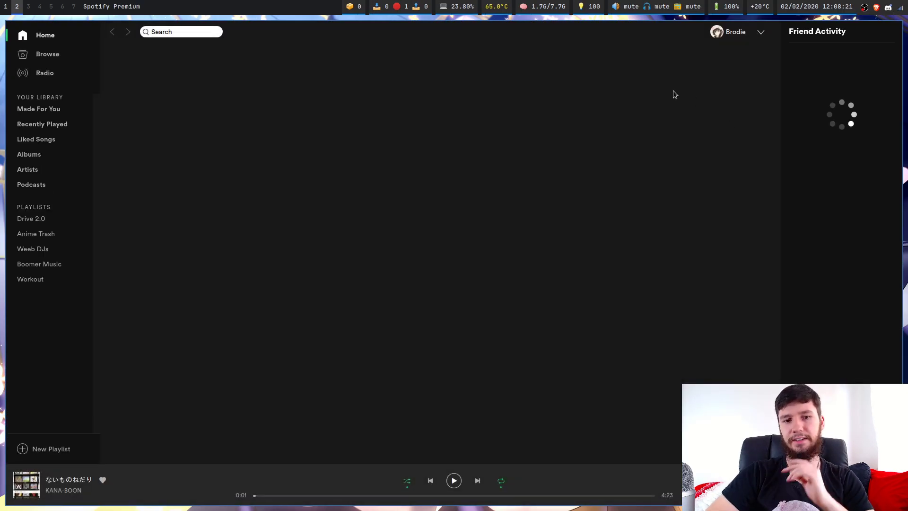
left_click(454, 481)
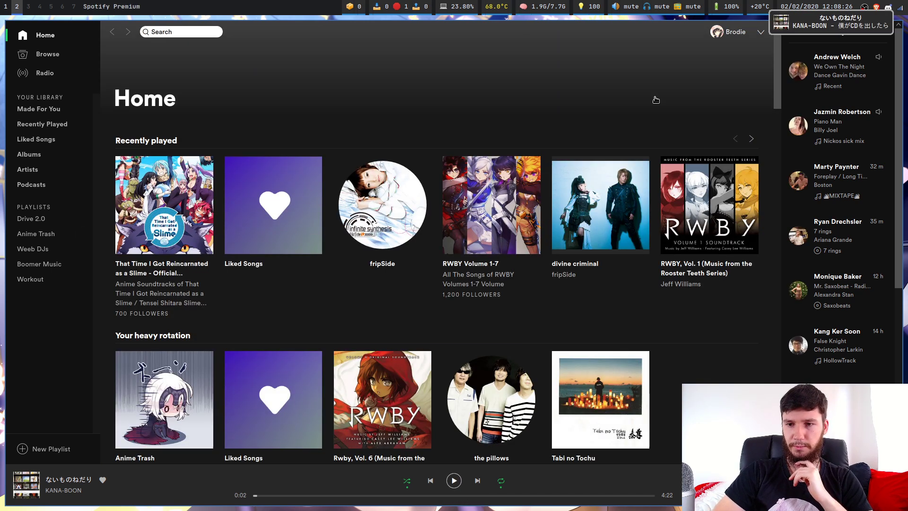
left_click(454, 481)
left_click(477, 480)
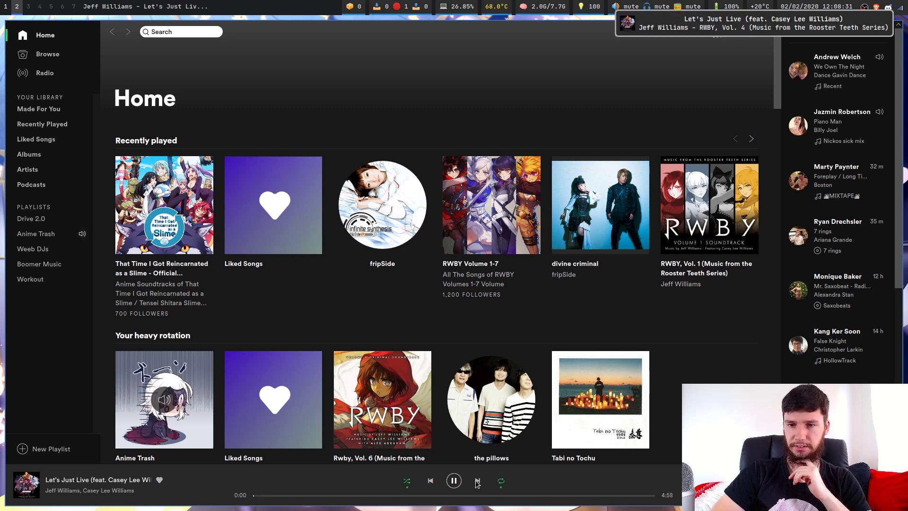
left_click(478, 480)
left_click(478, 481)
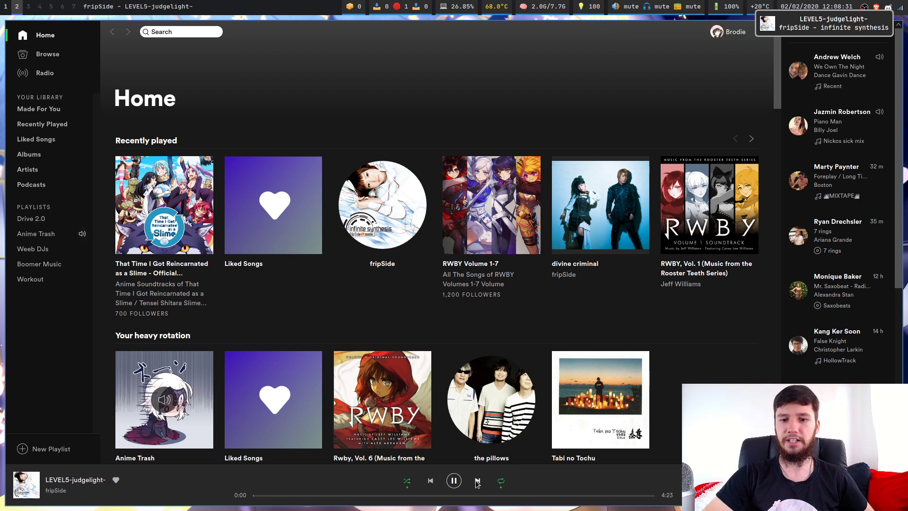
left_click(477, 480)
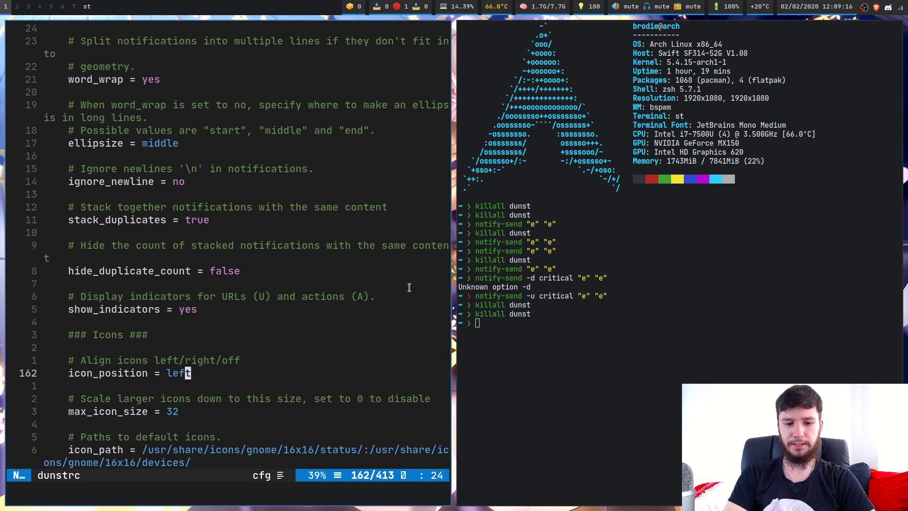
Review the Icons section of dunstrc, covering icon position, maximum icon size and default icon paths
key("j")
key("j")
key("j")
key("j")
key("j")
key("j")
key("j")
key("j")
key("$")
key("j")
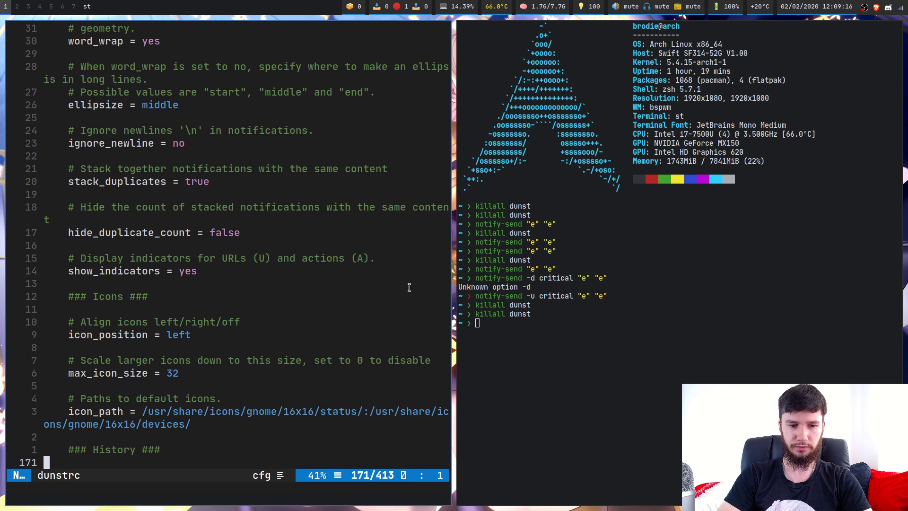
key("k")
key("k")
key("k")
key("k")
key("k")
key("k")
key("k")
key("k")
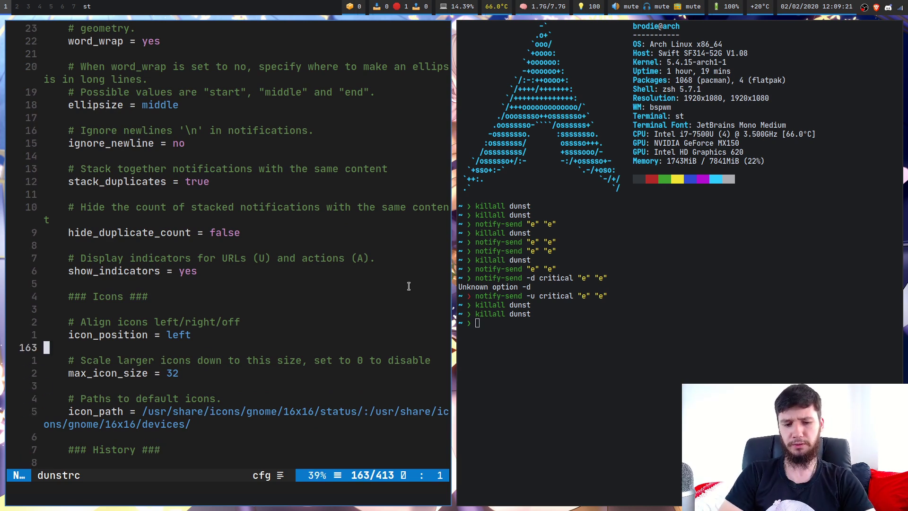
Set max_icon_size to 16 in dunstrc and save the file
key("super+f")
key("j")
key("j")
key("$")
key("A")
key("BackSpace")
key("BackSpace")
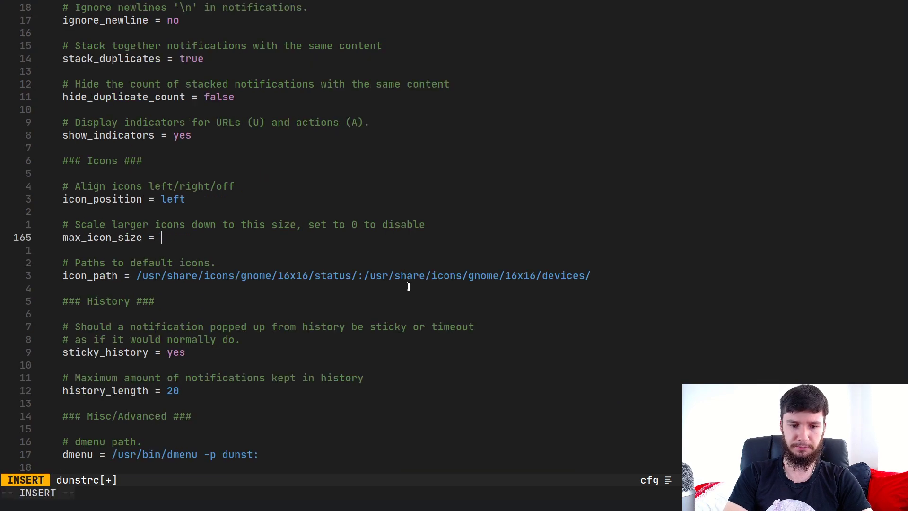
type("16")
key("Escape")
type(":w")
key("Return")
key("super+f")
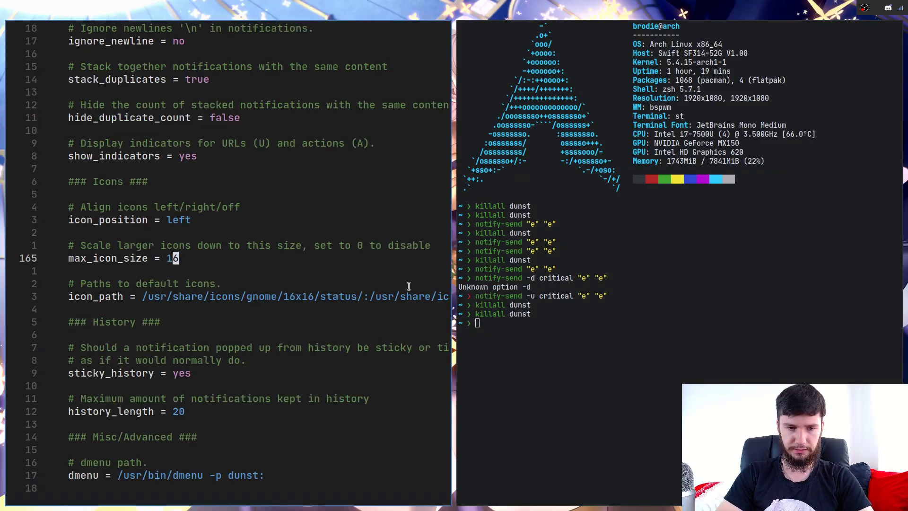
Rerun killall dunst in the terminal to load the smaller icon size
mouse_move(578, 273)
key("Up")
key("Return")
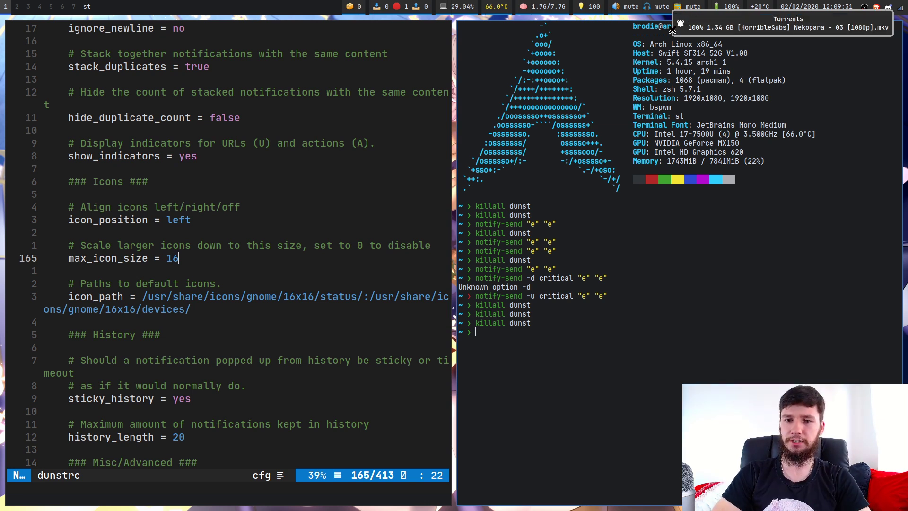
Undo the max_icon_size change, save dunstrc, and run killall dunst again to reload it
type("u:")
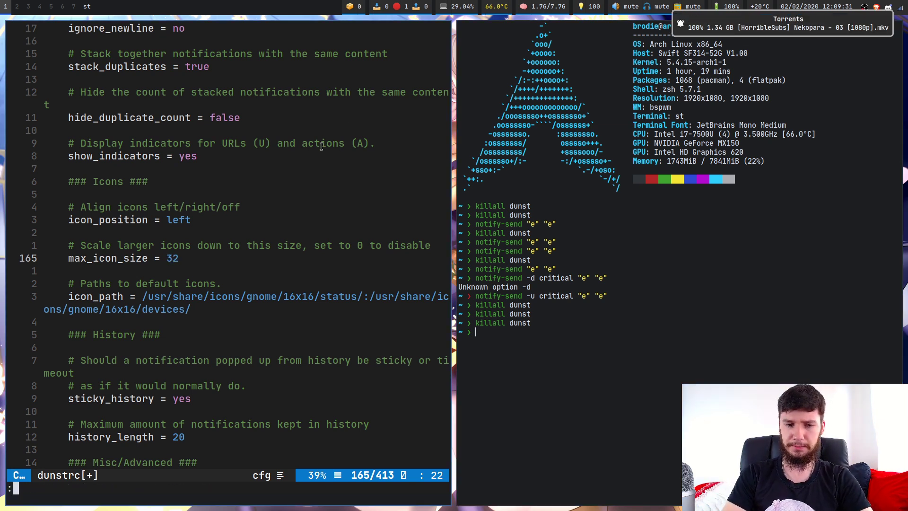
type("w")
key("Return")
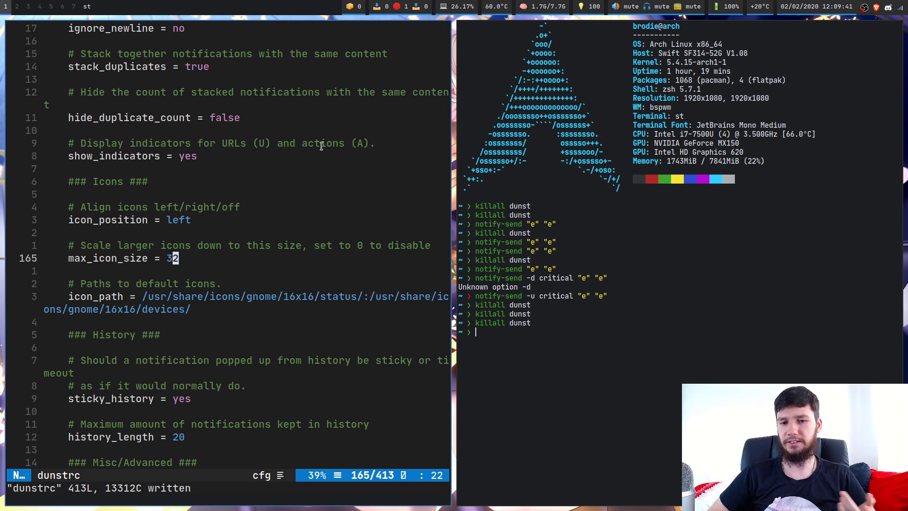
key("k")
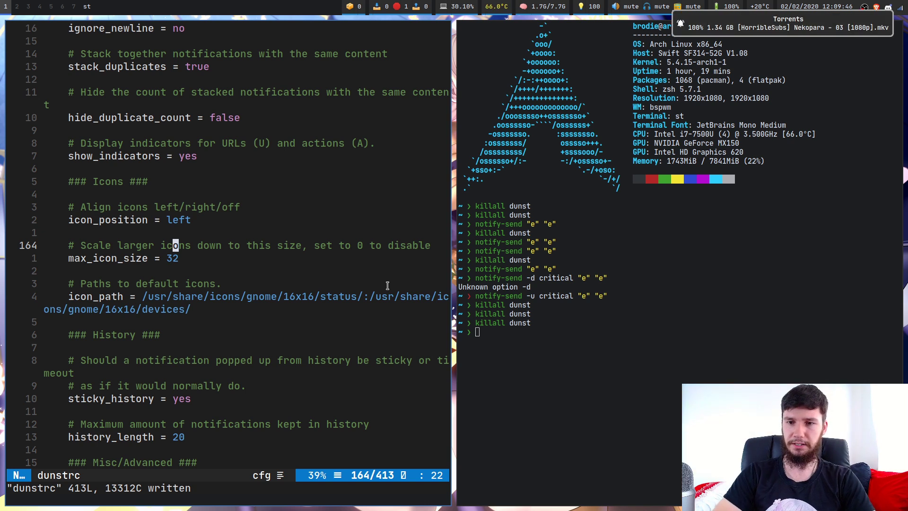
key("Up")
key("Return")
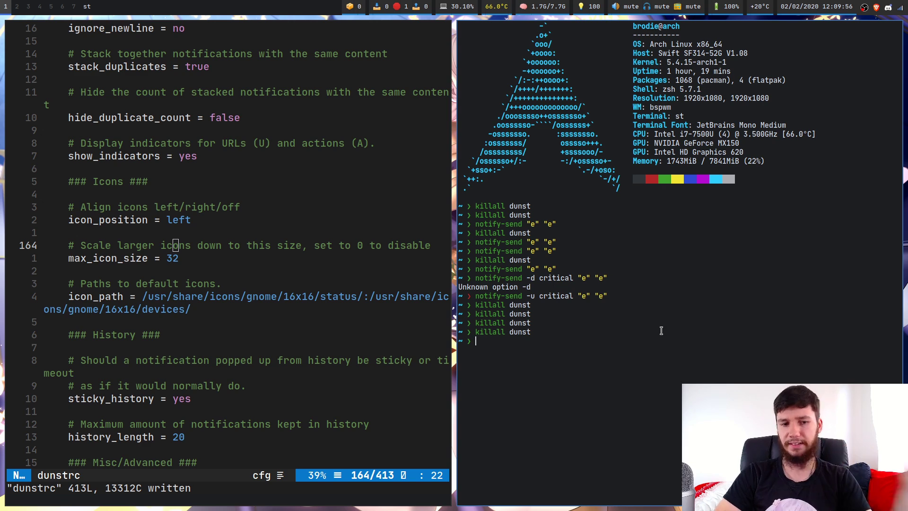
Review the History options sticky_history and history_length, and show dunstrc in fullscreen
key("j")
key("j")
key("j")
key("j")
key("j")
key("j")
key("j")
key("j")
key("j")
key("j")
key("j")
key("j")
key("j")
key("j")
key("j")
key("j")
key("j")
key("j")
key("j")
key("j")
key("j")
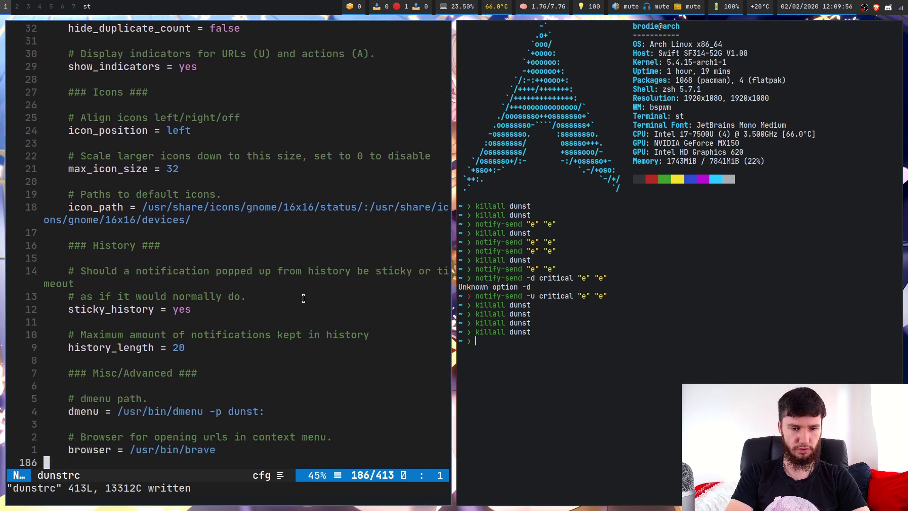
key("k")
key("k")
key("k")
key("k")
key("k")
key("k")
key("k")
key("super+f")
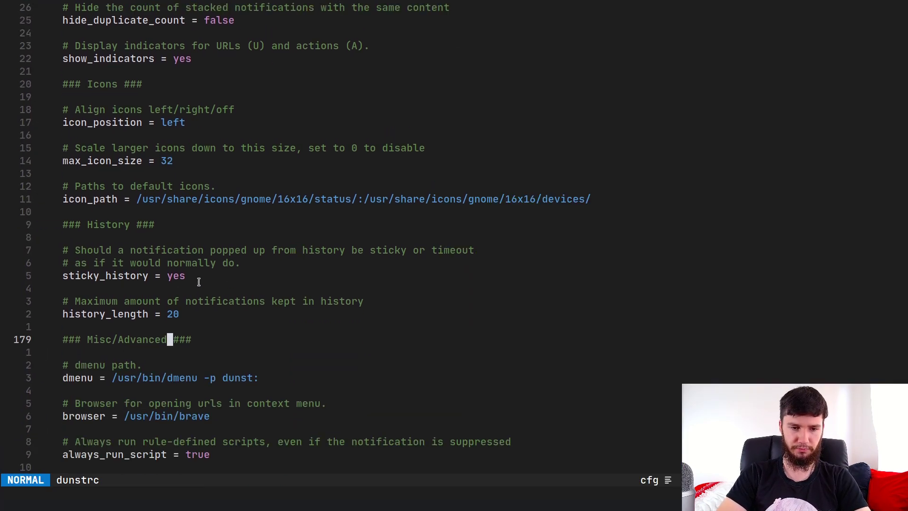
Look over the Misc/Advanced options down to the window class and return to the dmenu path option
key("k")
key("j")
key("j")
key("j")
key("j")
key("j")
key("j")
key("j")
key("j")
key("j")
key("j")
key("j")
key("j")
key("j")
key("j")
key("j")
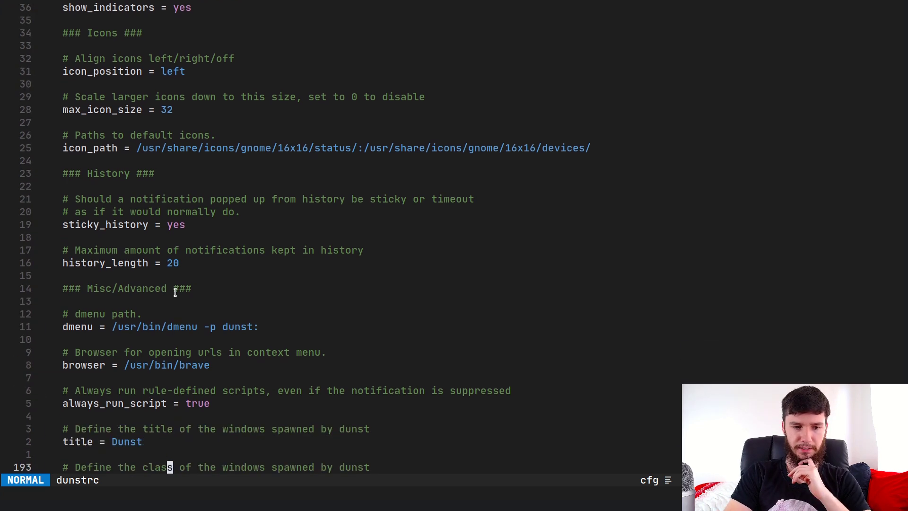
key("k")
key("k")
key("k")
key("k")
key("k")
key("k")
key("k")
key("k")
key("k")
key("k")
key("k")
key("k")
key("k")
key("j")
key("j")
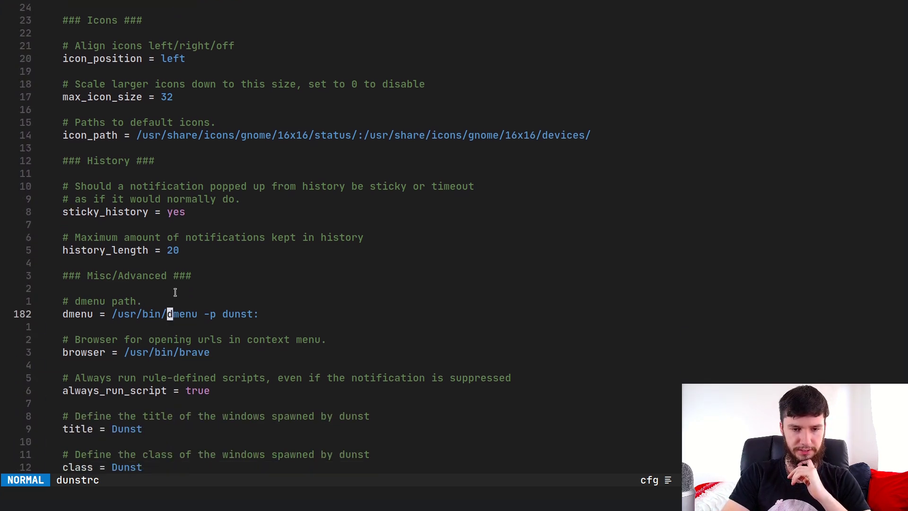
Examine the browser option used for opening URLs from the context menu
key("j")
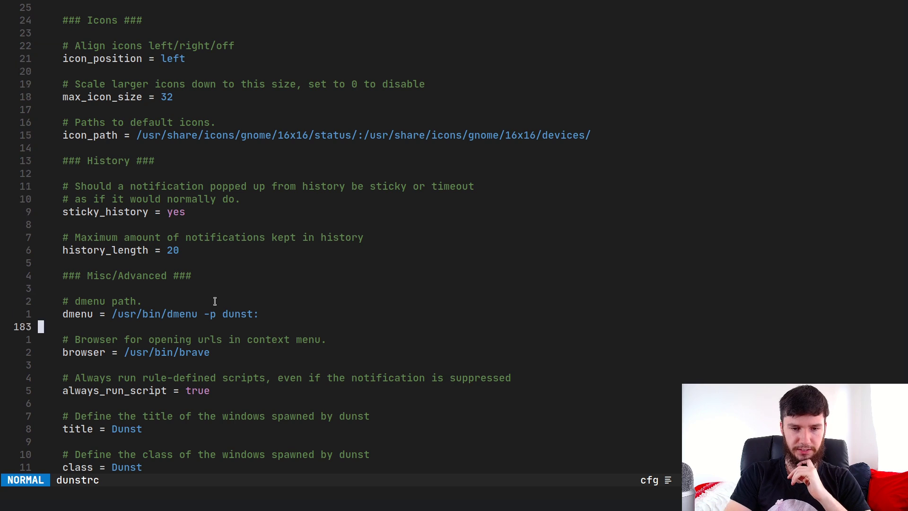
key("j")
key("j")
key("j")
key("k")
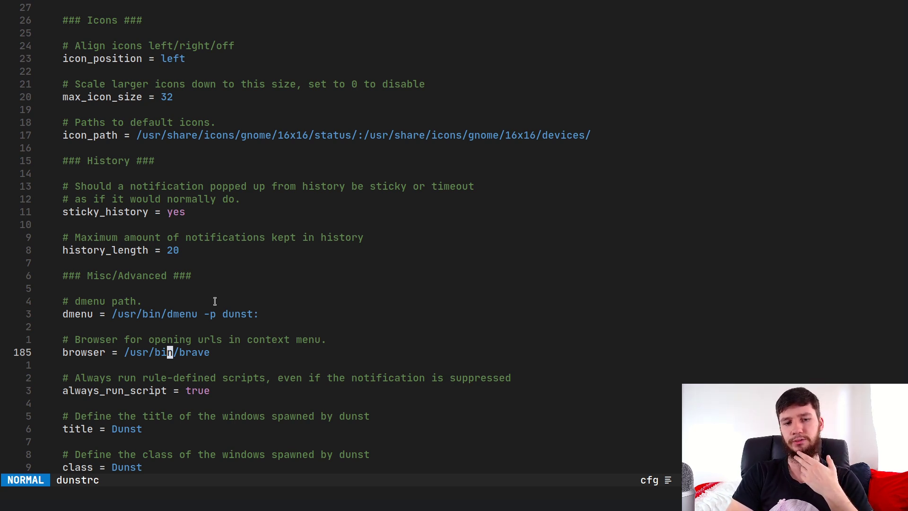
key("j")
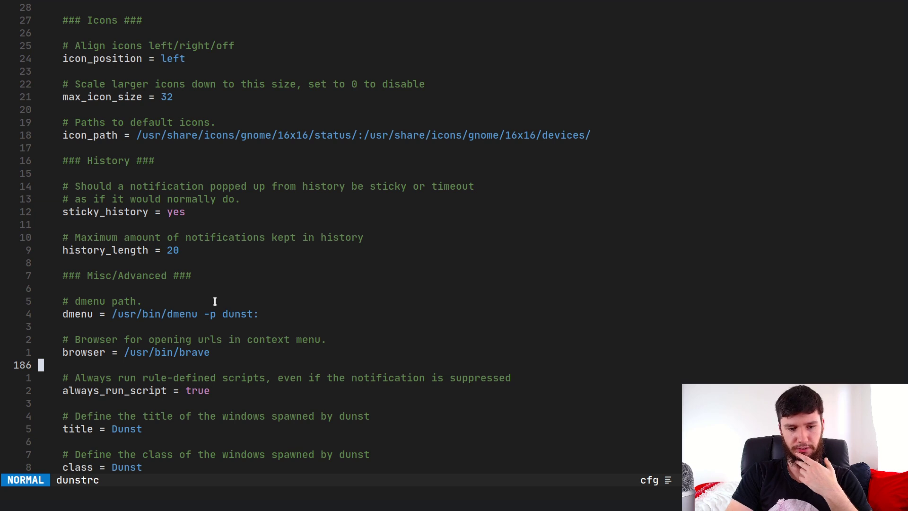
Examine the always_run_script option and the title and class options for windows spawned by Dunst
key("j")
key("j")
key("j")
key("j")
key("j")
key("j")
key("j")
key("j")
key("j")
key("j")
key("j")
key("j")
key("j")
key("k")
key("k")
key("k")
key("k")
key("k")
key("k")
key("k")
key("k")
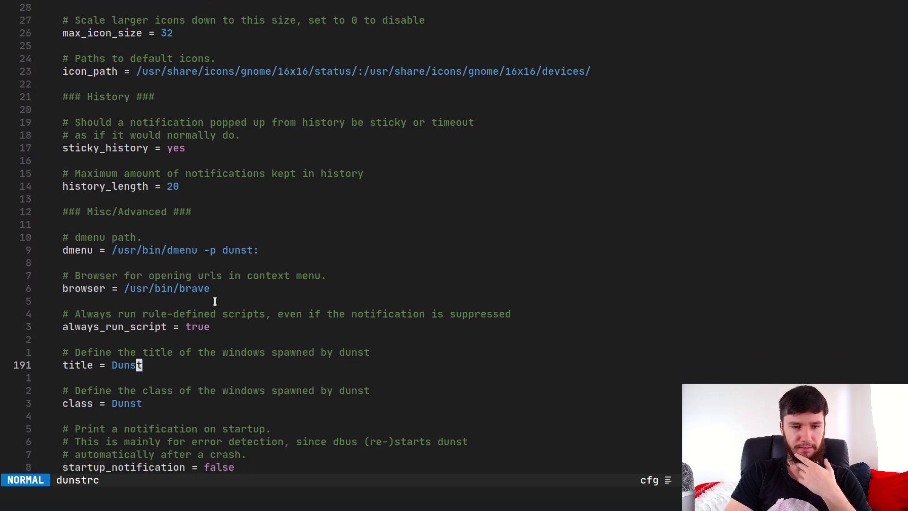
key("j")
key("j")
key("j")
key("k")
key("k")
key("k")
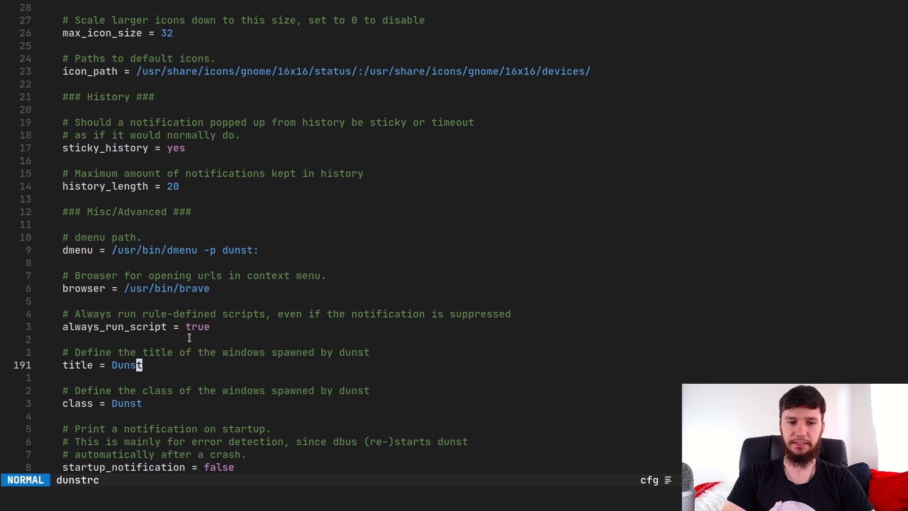
key("j")
key("j")
key("j")
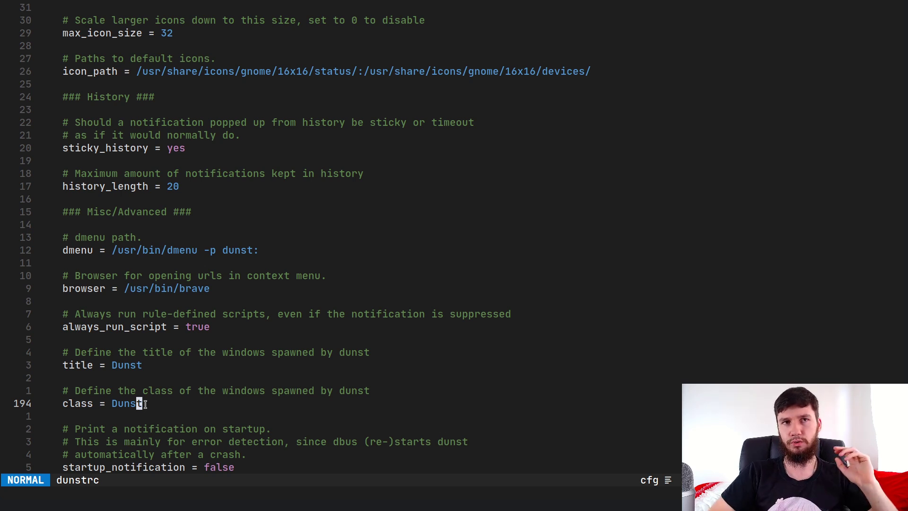
Examine the startup_notification option and the start of the verbosity section in dunstrc
key("braceright")
key("braceright")
key("braceright")
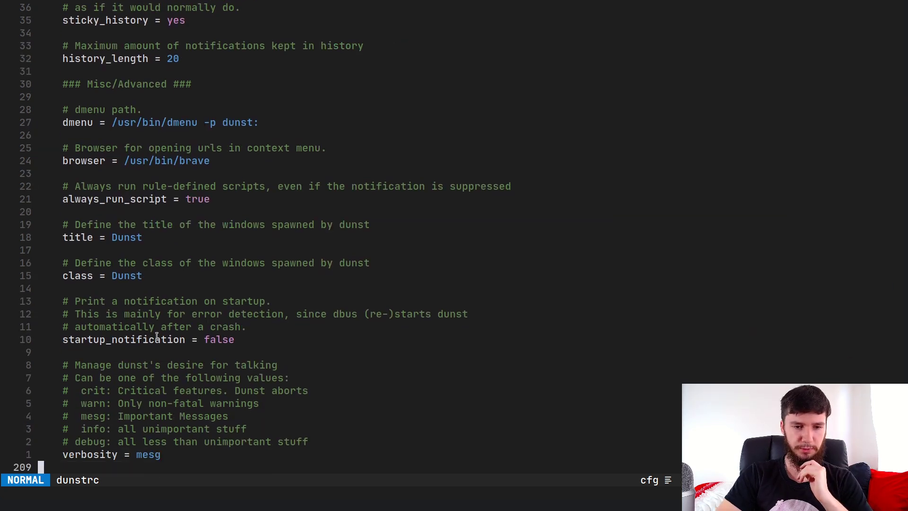
key("j")
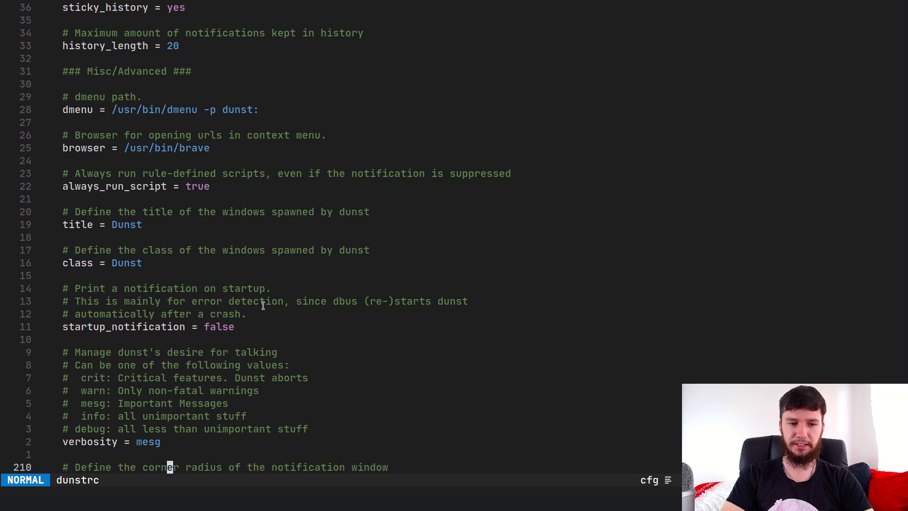
key("k")
key("k")
key("k")
key("k")
key("k")
key("k")
key("k")
key("k")
key("k")
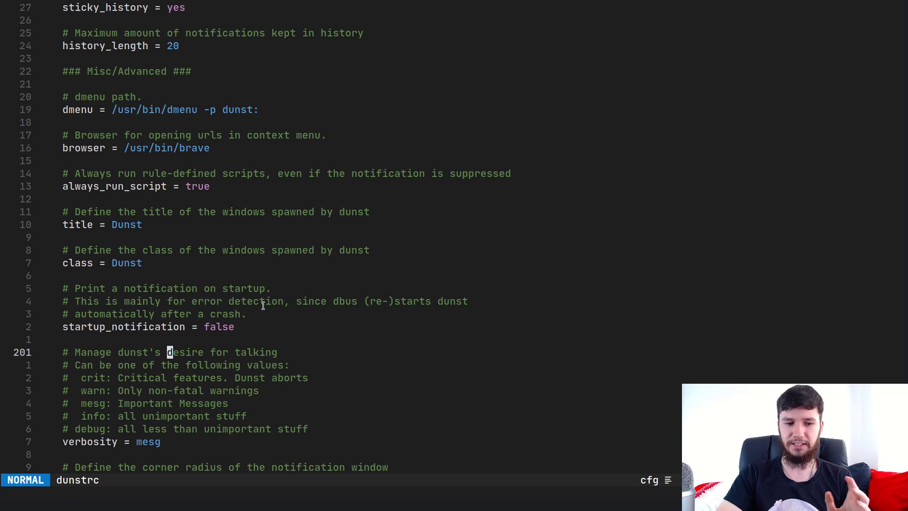
Review the verbosity levels and look ahead to the corner_radius option
key("j")
key("j")
key("j")
key("j")
key("j")
key("j")
key("j")
key("j")
key("j")
key("j")
key("j")
key("j")
key("j")
key("j")
key("j")
key("k")
key("k")
key("k")
key("k")
key("k")
key("k")
key("k")
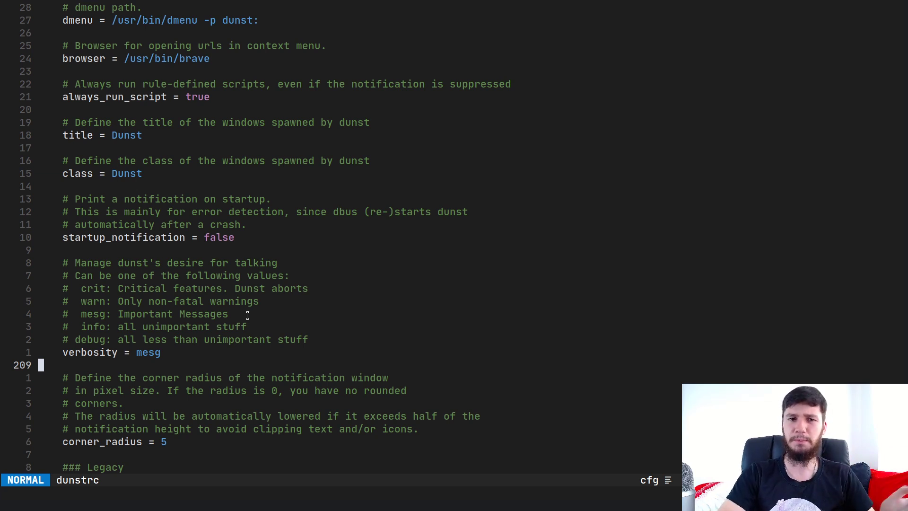
Examine the corner_radius option together with the rounded corners of a sample notification
key("j")
key("j")
key("j")
key("j")
key("j")
key("j")
key("j")
key("j")
key("j")
key("j")
key("j")
key("j")
key("j")
key("j")
key("j")
key("j")
key("j")
key("j")
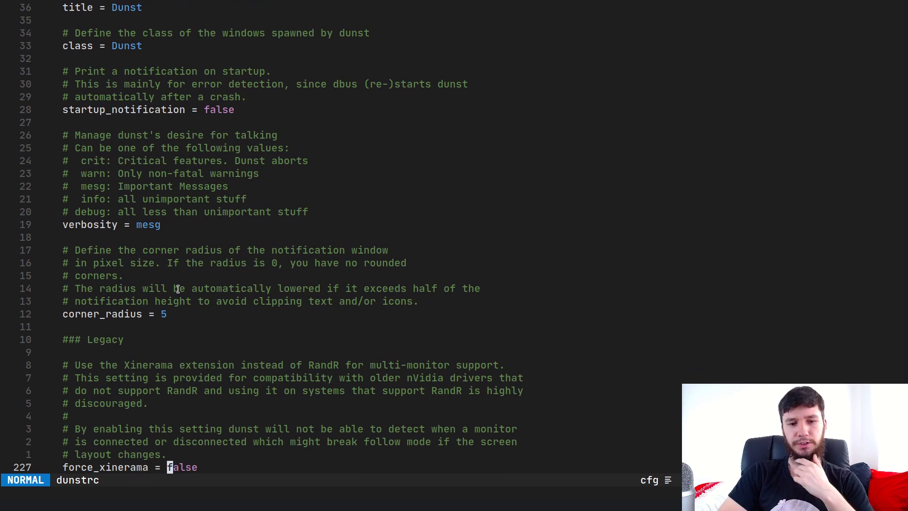
key("k")
key("k")
key("k")
key("k")
key("k")
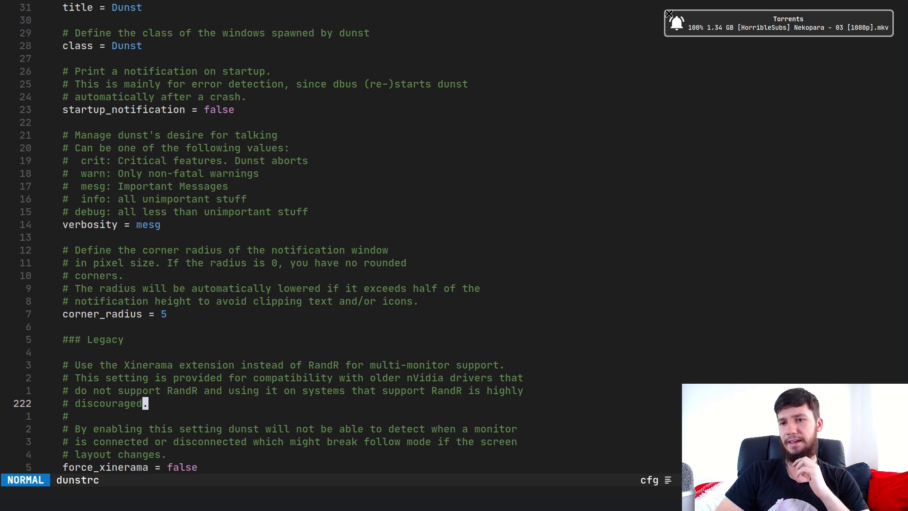
left_click(669, 14)
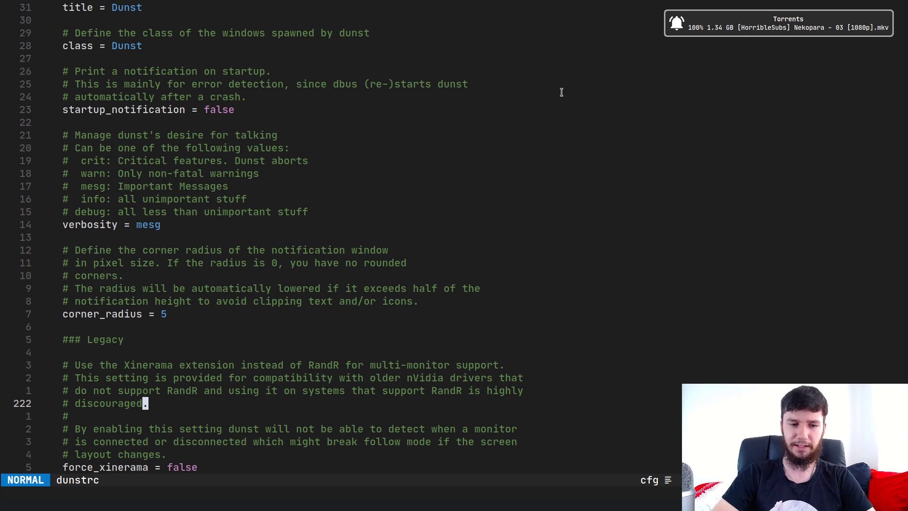
Look over the rest of dunstrc past the Legacy force_xinerama option and return to the mouse section
key("j")
key("j")
key("j")
key("j")
key("j")
key("j")
key("j")
key("j")
key("j")
key("j")
key("j")
key("j")
key("j")
key("j")
key("j")
key("j")
key("j")
key("j")
key("j")
key("j")
key("k")
key("k")
key("k")
key("k")
key("k")
key("k")
key("k")
key("k")
key("k")
key("k")
key("k")
key("k")
key("k")
key("k")
key("k")
key("k")
key("k")
key("k")
key("k")
key("k")
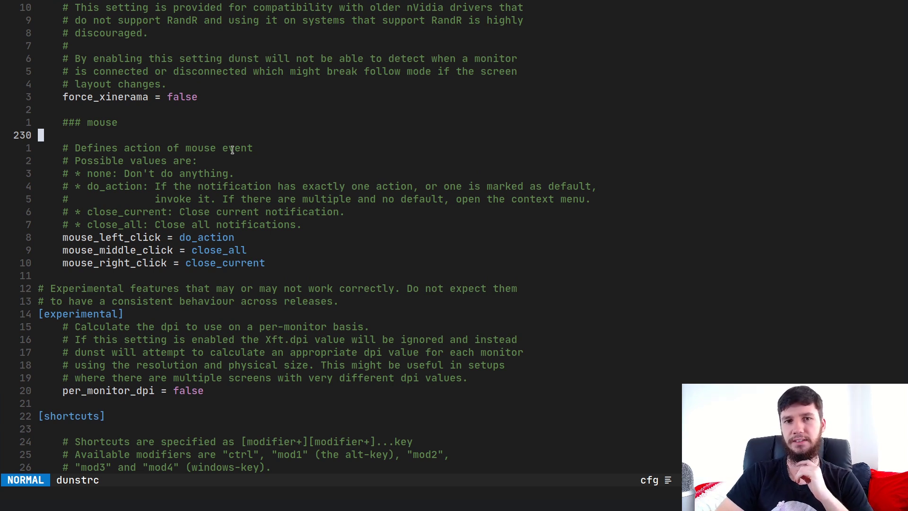
Examine the possible mouse event actions none, do_action, close_current and close_all
key("j")
key("w")
key("w")
key("w")
key("w")
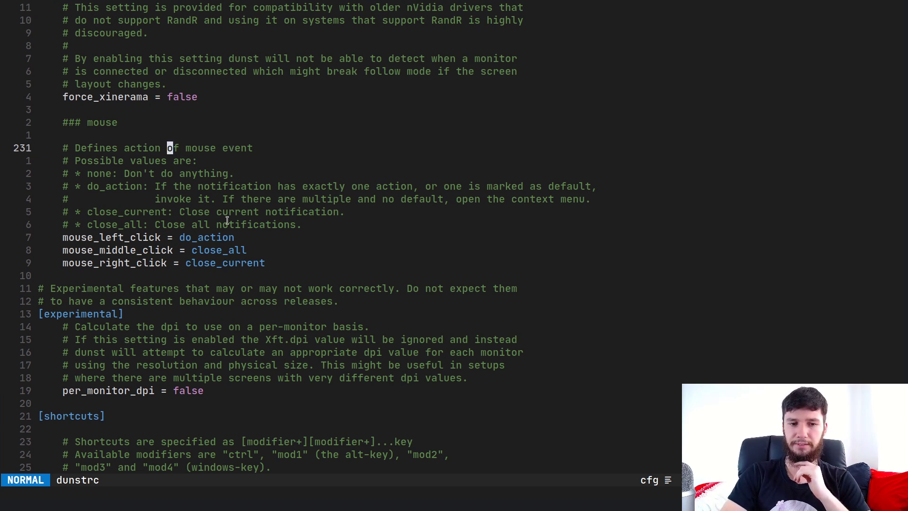
key("j")
key("j")
key("j")
key("j")
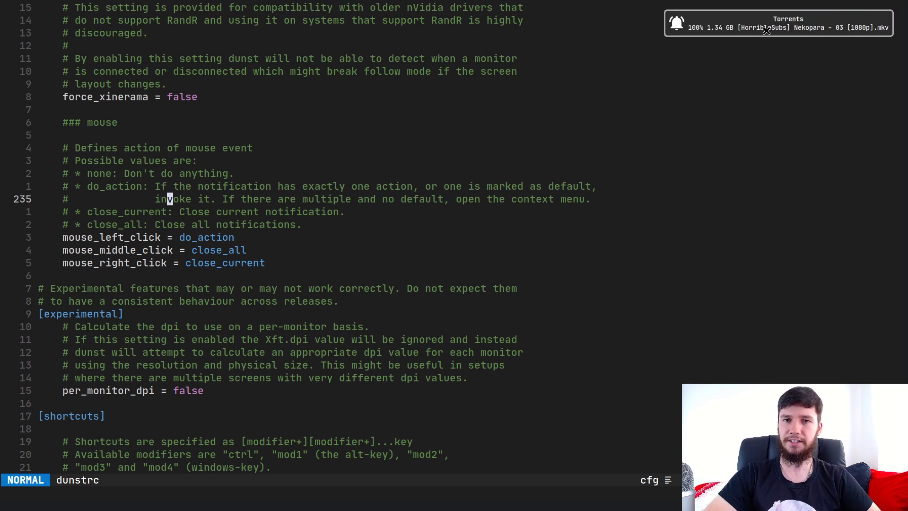
Demonstrate the mouse actions by dismissing the Torrents notification, redisplaying it from history each time and dismissing it again
left_click(763, 30)
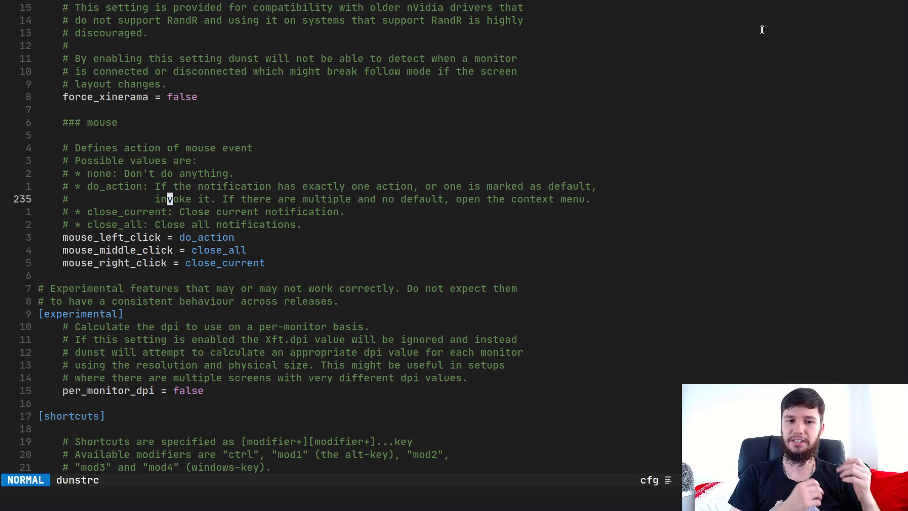
key("ctrl+grave")
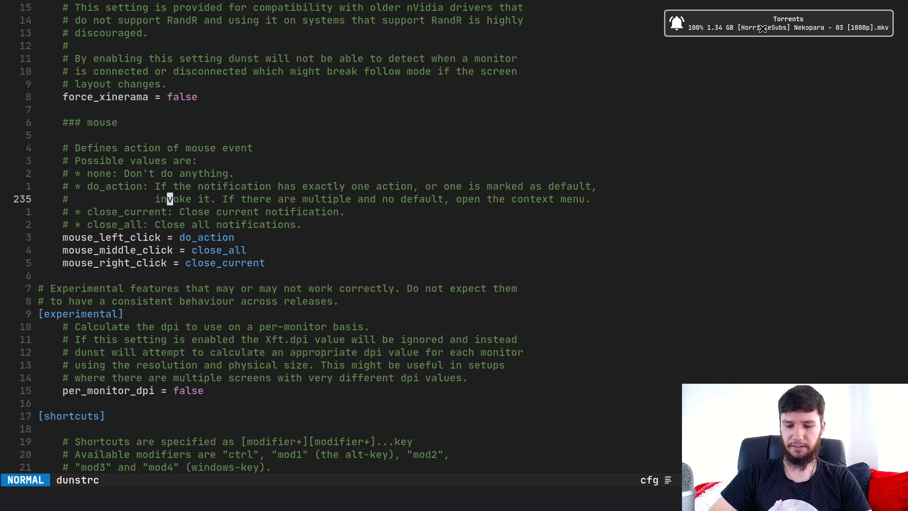
left_click(750, 19)
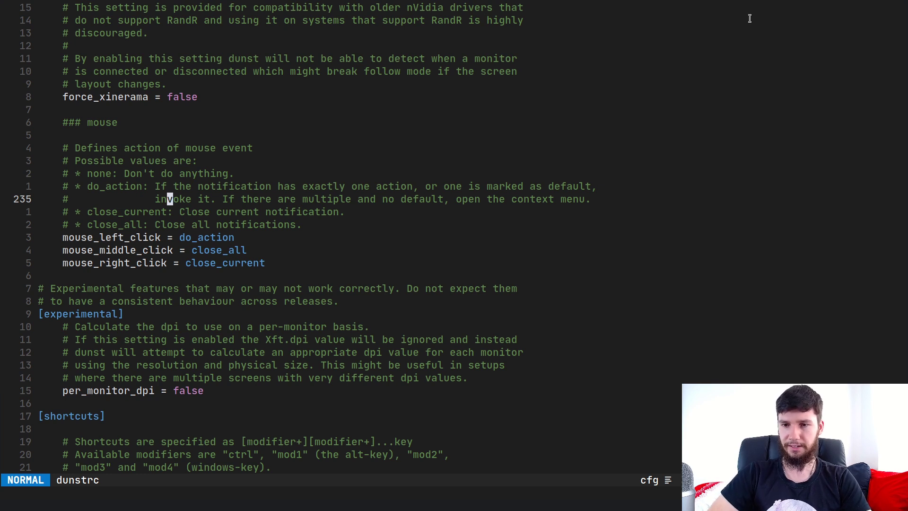
key("ctrl+grave")
left_click(707, 27)
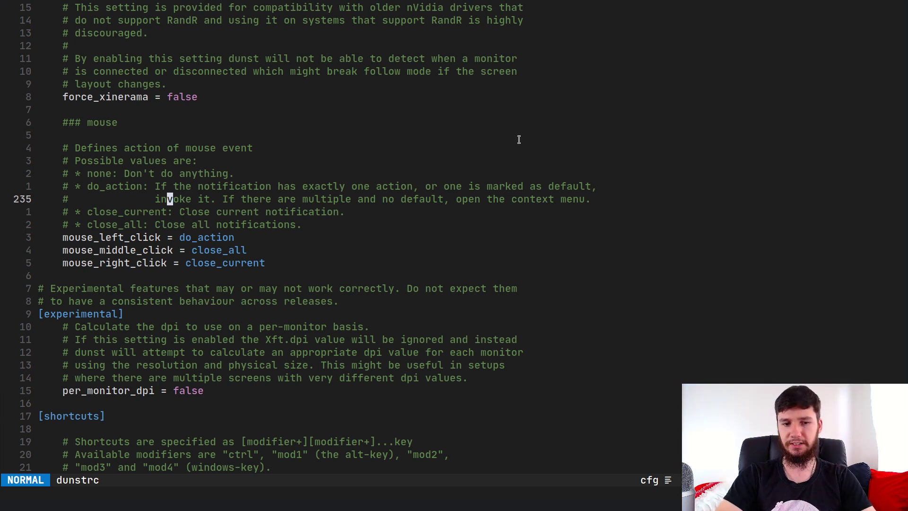
Examine the shortcuts section of dunstrc, covering the close, close_all, history and context key bindings
key("j")
key("j")
key("j")
key("j")
key("j")
key("j")
key("j")
key("j")
key("j")
key("j")
key("j")
key("j")
key("j")
key("j")
key("j")
key("j")
key("j")
key("j")
key("j")
key("j")
key("k")
key("k")
key("6")
key("k")
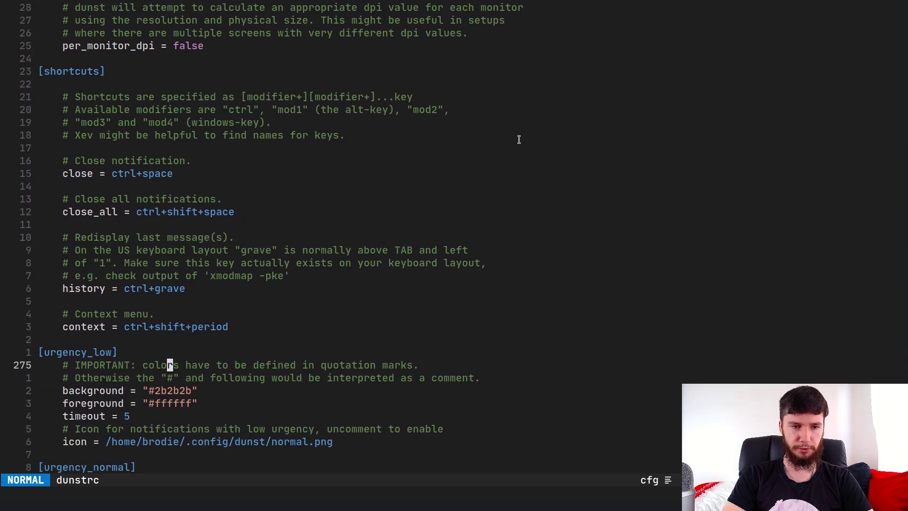
key("3")
key("k")
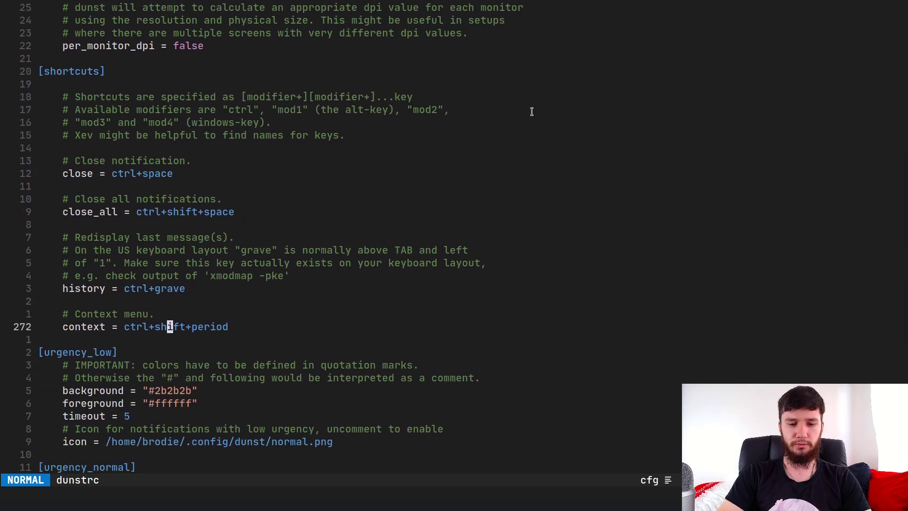
Demonstrate the history and close shortcuts by redisplaying the last Torrents notification and closing it
type(":!touch")
key("Escape")
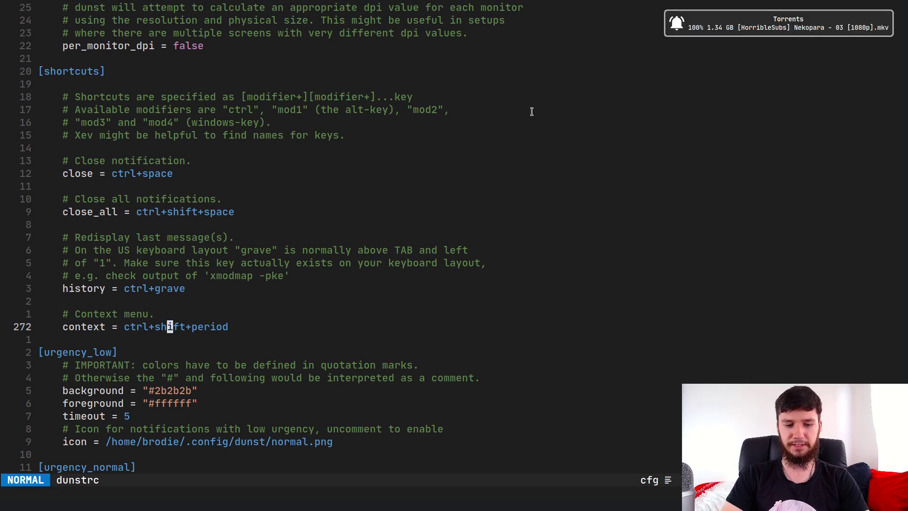
key("ctrl+space")
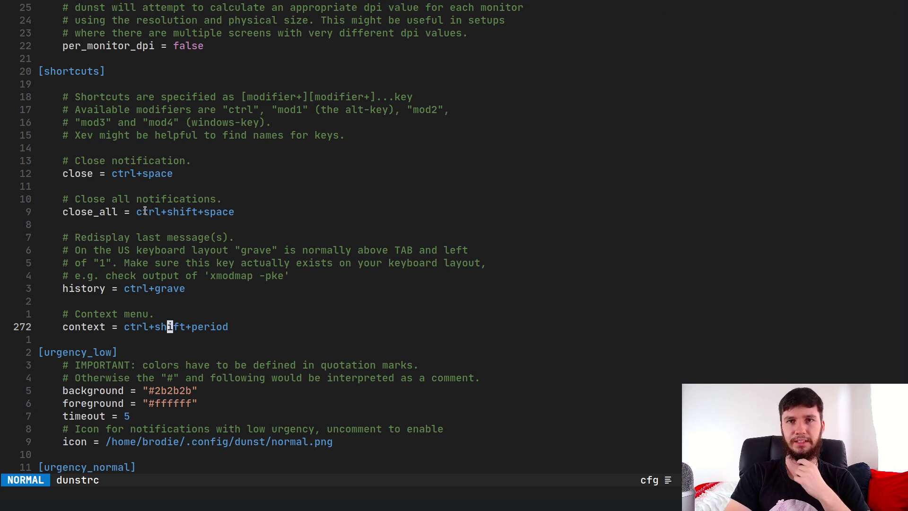
Examine the background, foreground, timeout and icon settings across the urgency_low, urgency_normal and urgency_critical sections
key("j")
key("j")
key("j")
key("j")
key("j")
key("j")
key("j")
key("j")
key("j")
key("j")
key("j")
key("j")
key("j")
key("j")
key("j")
key("j")
key("j")
key("j")
key("j")
key("j")
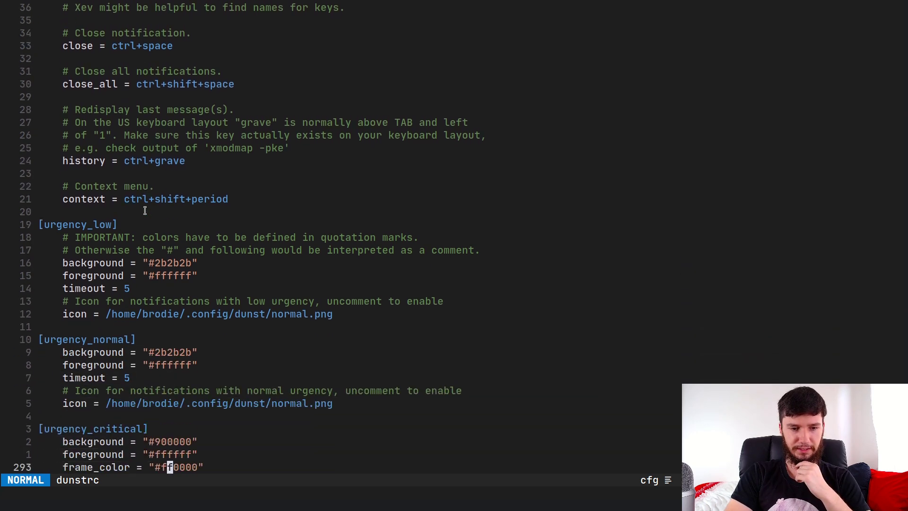
key("j")
key("j")
key("j")
key("j")
key("j")
key("j")
key("j")
key("k")
key("k")
key("k")
key("k")
key("k")
key("k")
key("k")
key("k")
key("k")
key("k")
key("k")
key("k")
key("k")
key("k")
key("k")
key("k")
key("k")
key("k")
key("k")
key("k")
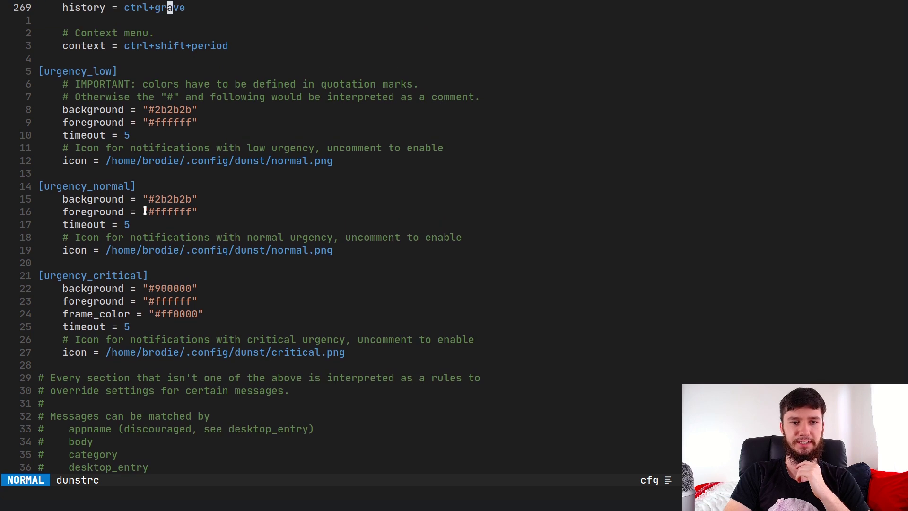
key("k")
key("k")
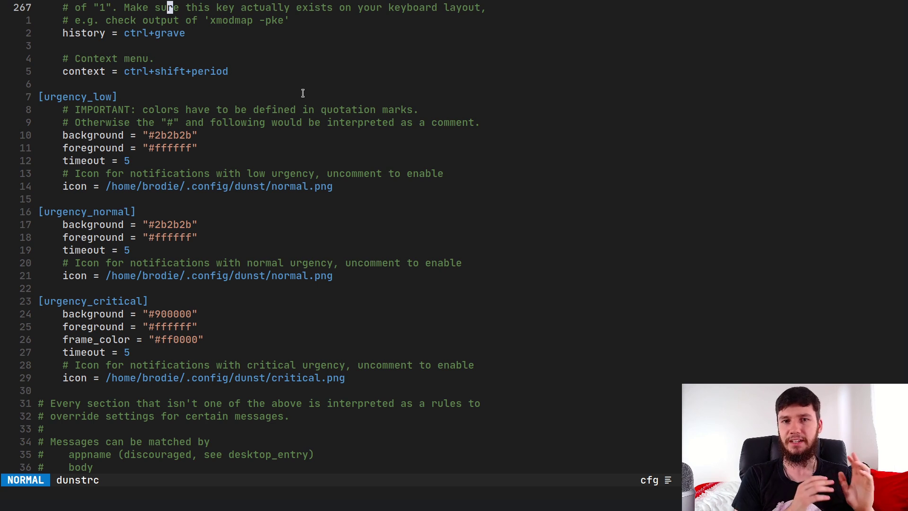
Inspect the icon path of the urgency_low section and the frame_color setting of the urgency_critical section
key("1")
key("4")
key("j")
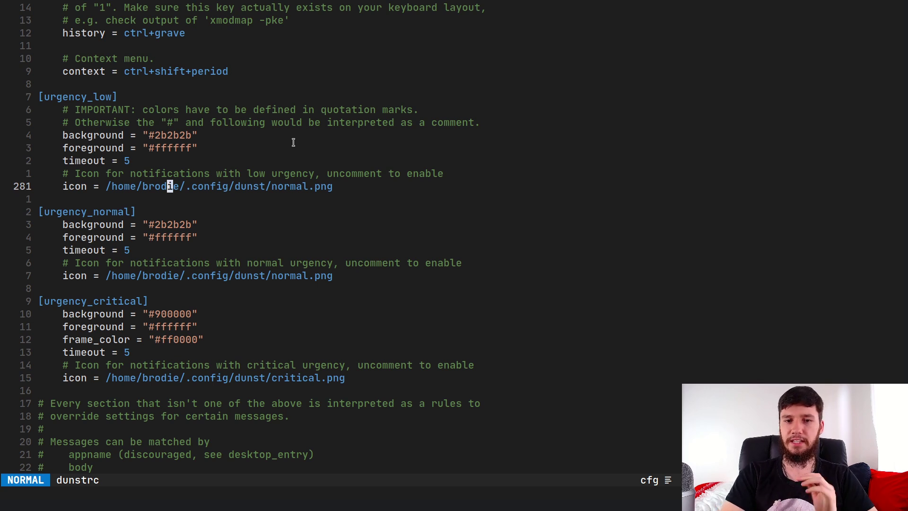
key("j")
key("j")
key("j")
key("j")
key("j")
key("j")
key("j")
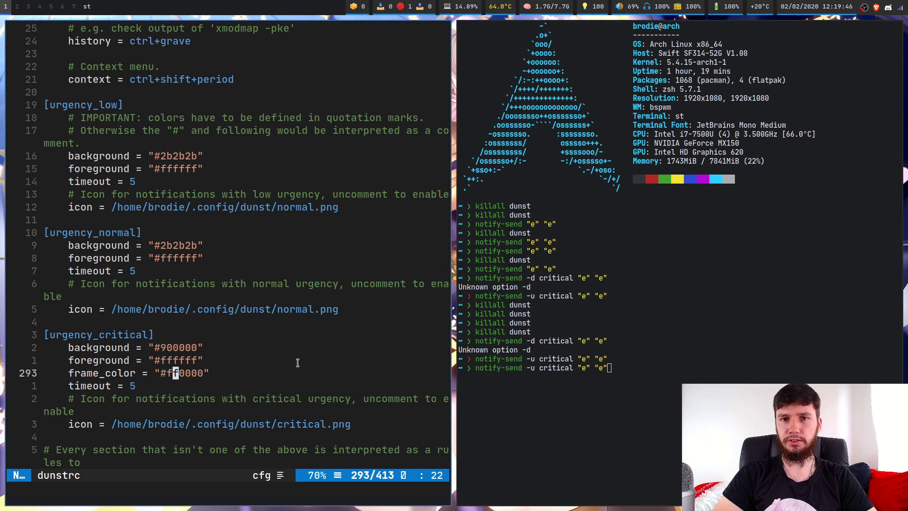
Send a critical test notification from the terminal with notify-send -u critical "e" "e", and return to frame_color in dunstrc
key("k")
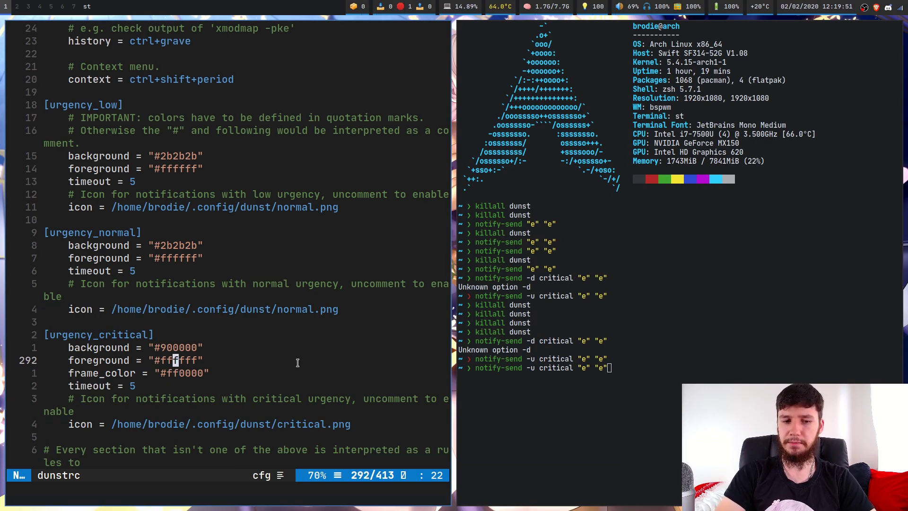
key("j")
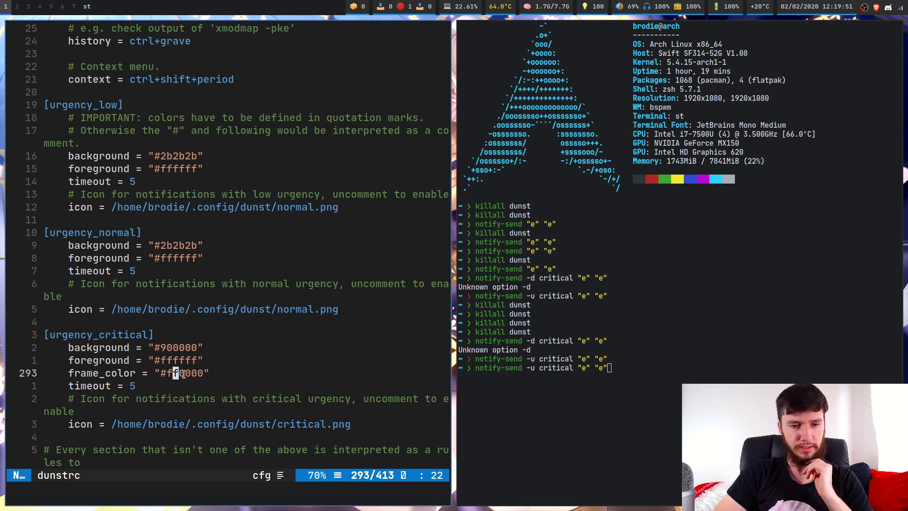
left_click(537, 359)
key("Return")
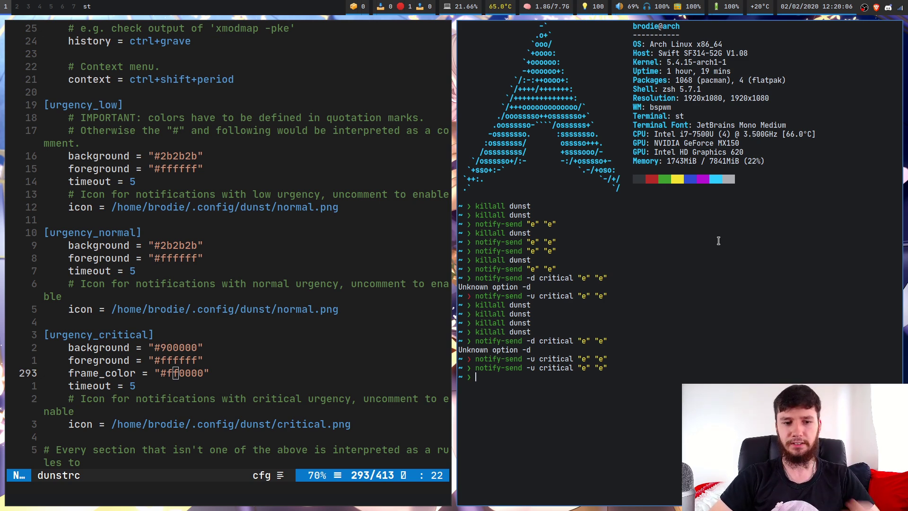
key("k")
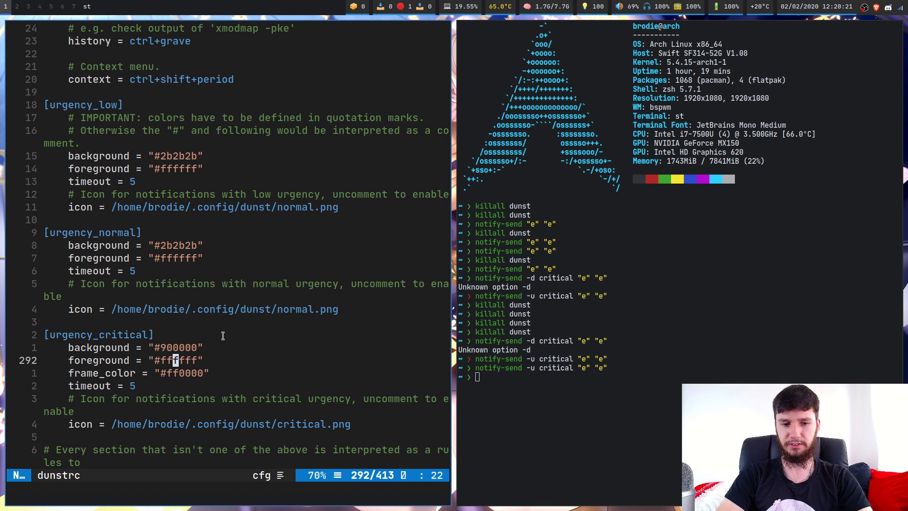
key("j")
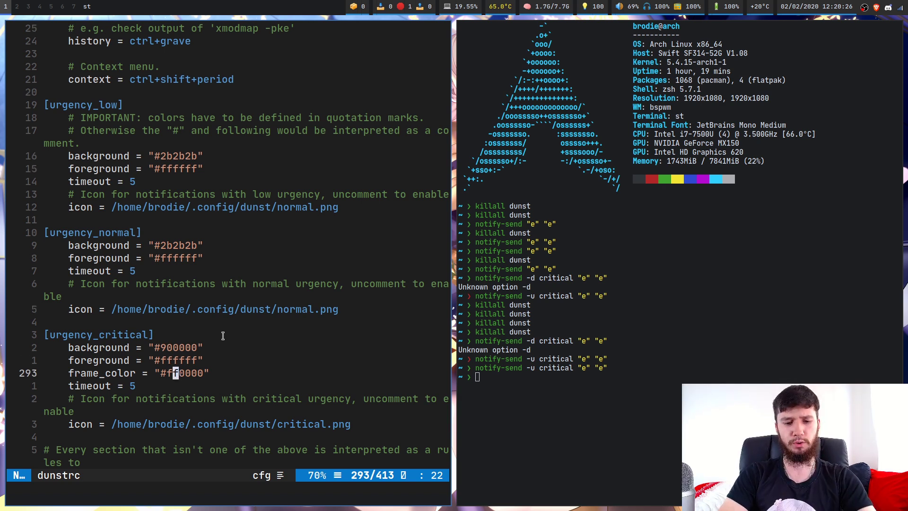
Show dunstrc full screen again and examine the custom rule comments on message matching fields and overridable settings
key("super+f")
key("j")
key("j")
key("j")
key("j")
key("j")
key("j")
key("j")
key("j")
key("j")
key("j")
key("j")
key("j")
key("j")
key("j")
key("j")
key("j")
key("j")
key("j")
key("j")
key("j")
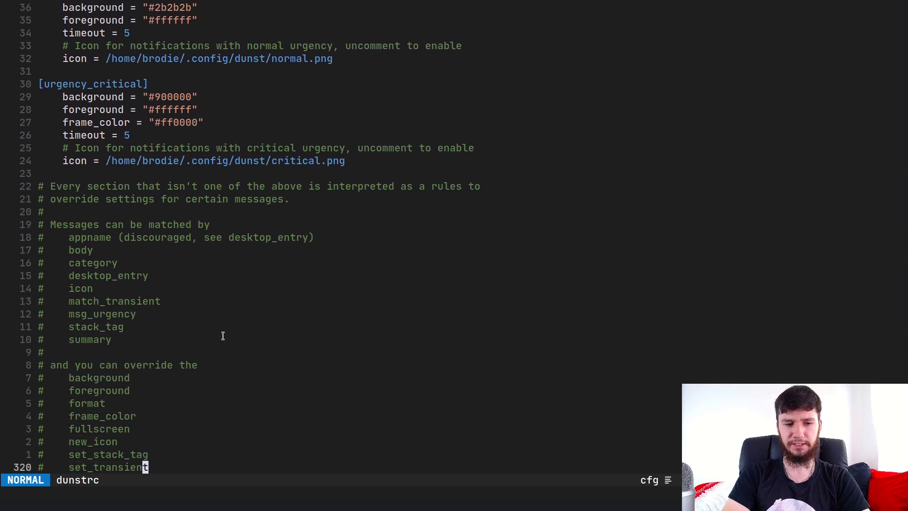
key("j")
key("j")
key("j")
key("j")
key("j")
key("j")
key("j")
key("j")
key("j")
key("k")
key("k")
key("k")
key("k")
key("k")
key("k")
key("k")
key("k")
key("k")
key("k")
key("k")
key("k")
key("k")
key("k")
key("k")
key("k")
key("k")
key("k")
key("k")
key("k")
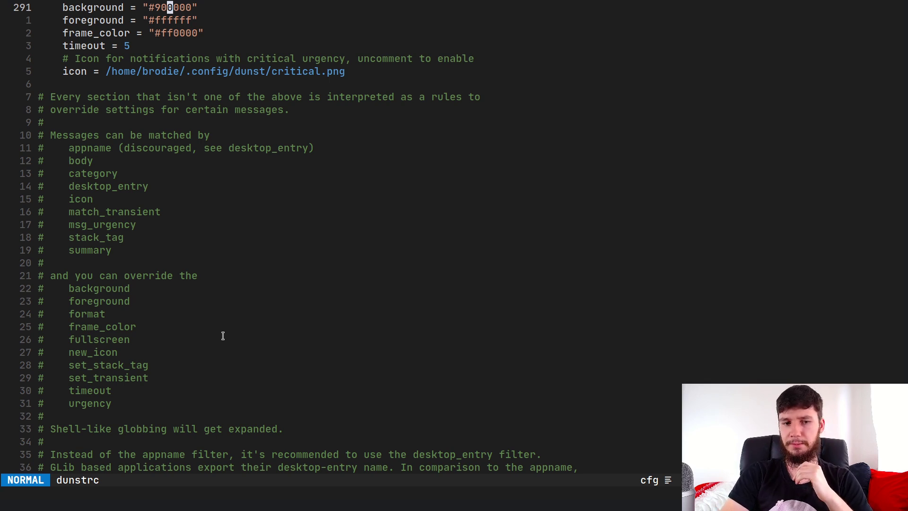
Return to the urgency_normal and urgency_critical sections of dunstrc and review their settings above the custom rule comments
key("k")
key("k")
key("k")
key("k")
key("k")
key("k")
key("k")
key("k")
key("k")
key("k")
key("k")
key("k")
key("k")
key("k")
key("k")
key("k")
key("k")
key("k")
key("k")
key("k")
key("k")
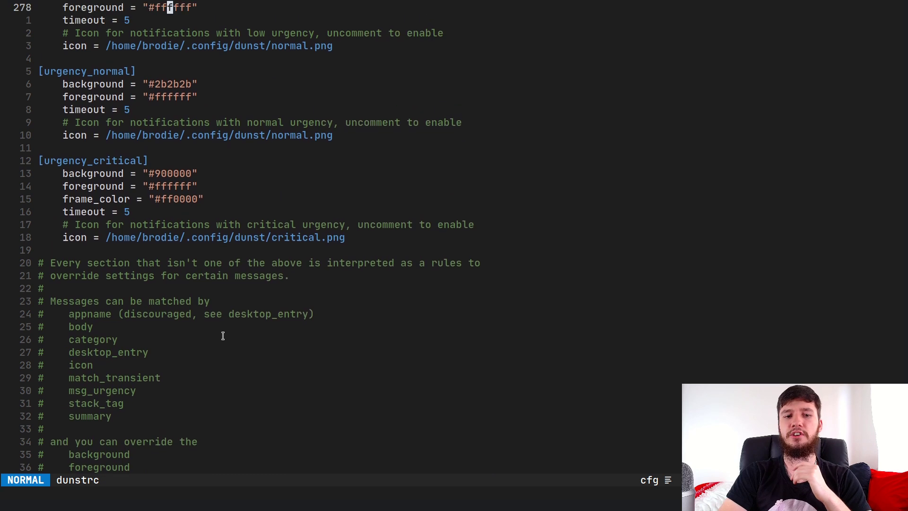